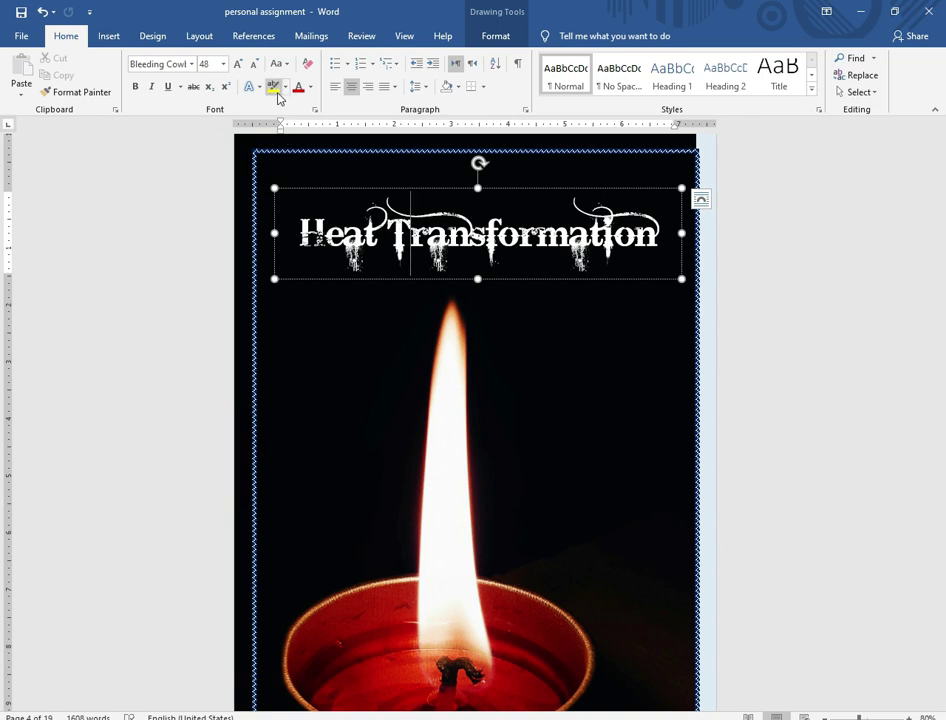
# Examine the fonts used for the headings in the heat transfer assignment, through the Convection Currents in Air section.
pyautogui.scroll(-10, 440, 346)
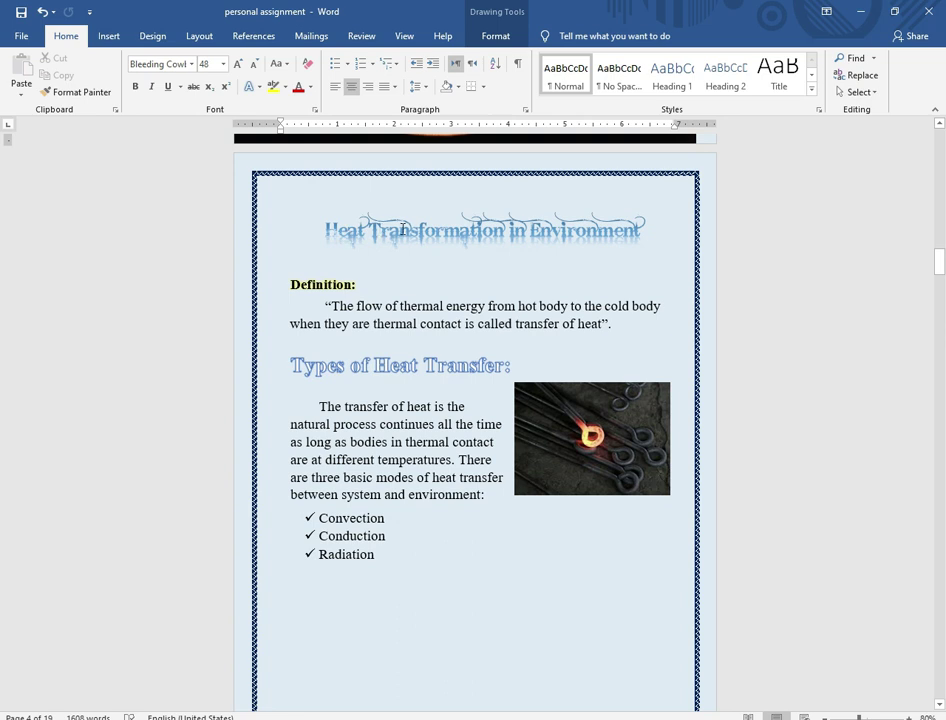
pyautogui.click(336, 284)
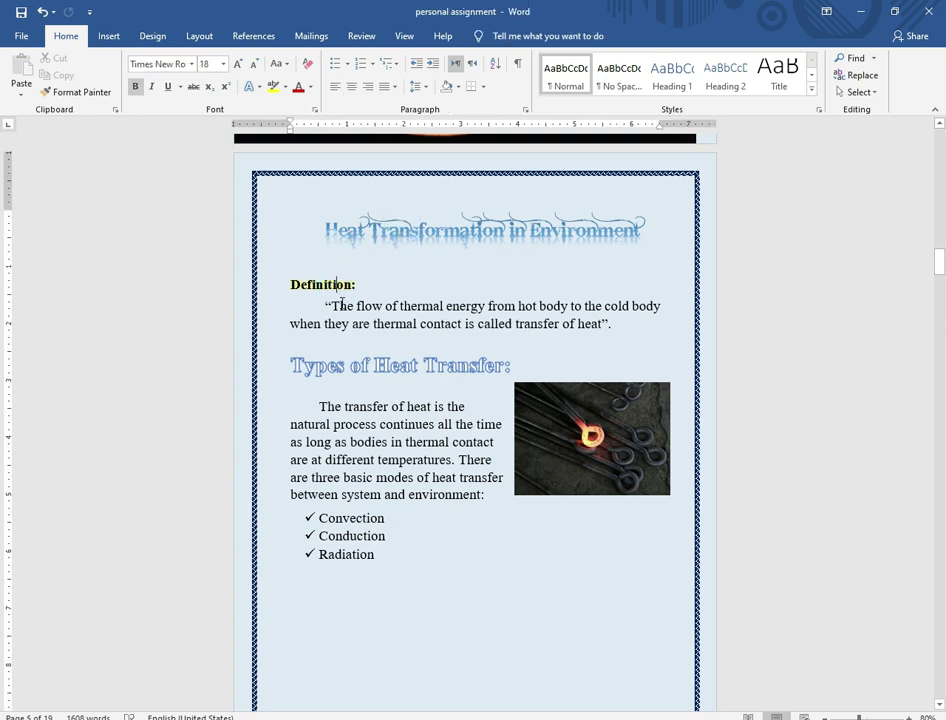
pyautogui.click(360, 363)
pyautogui.scroll(-5, 374, 395)
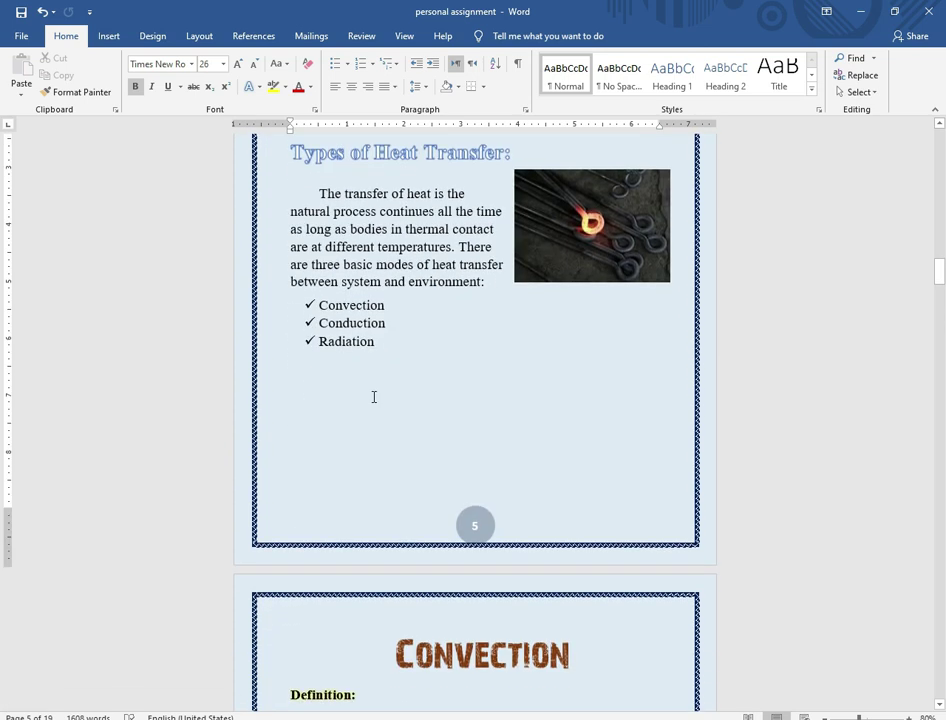
pyautogui.click(475, 441)
pyautogui.scroll(-2, 380, 450)
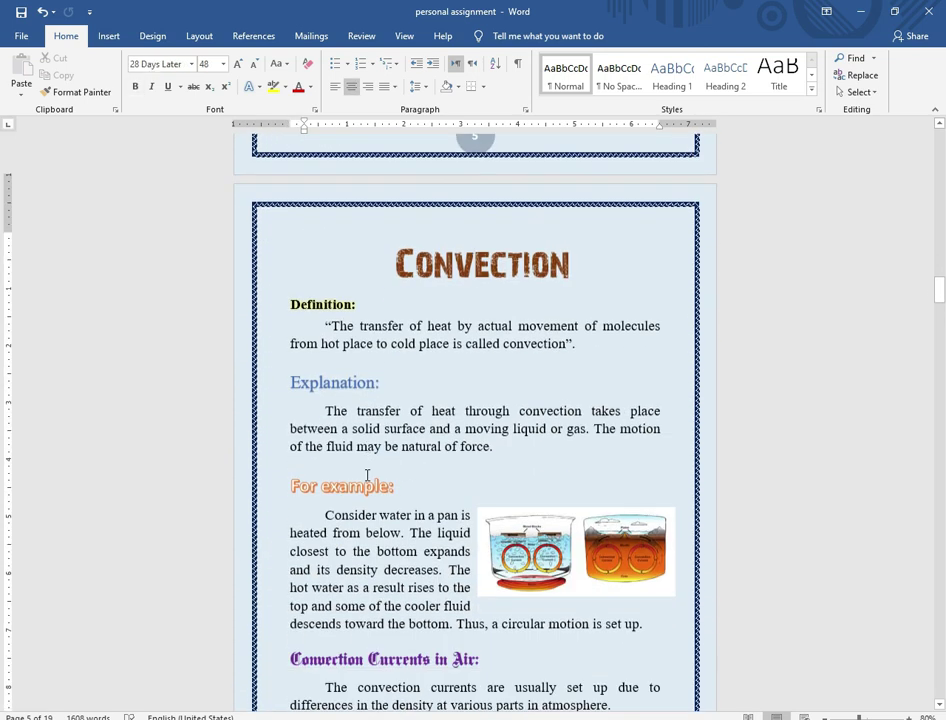
pyautogui.click(324, 296)
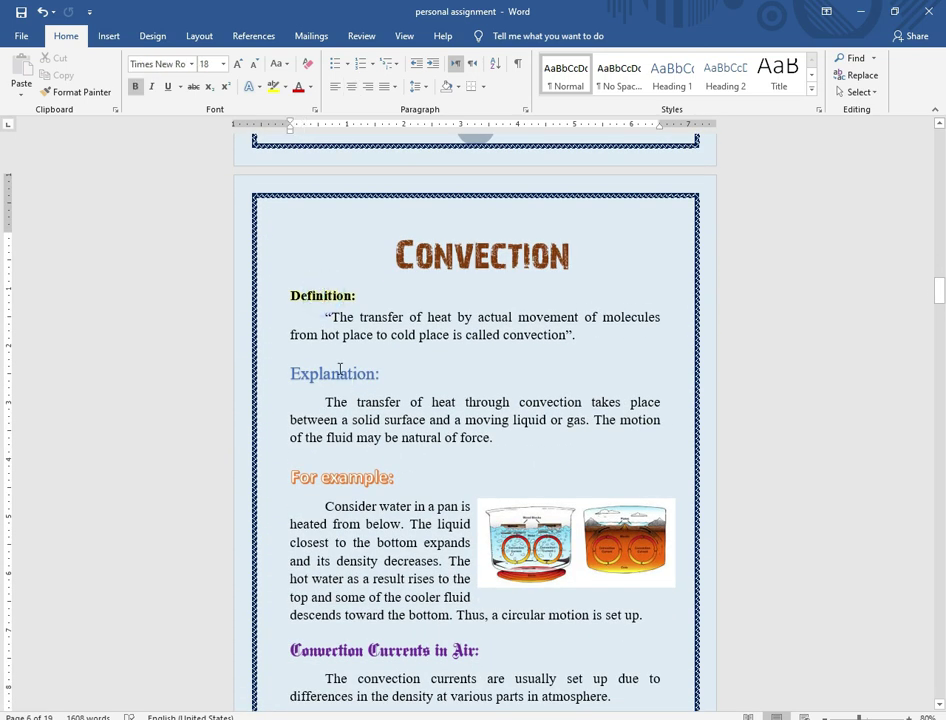
pyautogui.click(343, 374)
pyautogui.click(366, 476)
pyautogui.scroll(-2, 370, 470)
pyautogui.click(370, 438)
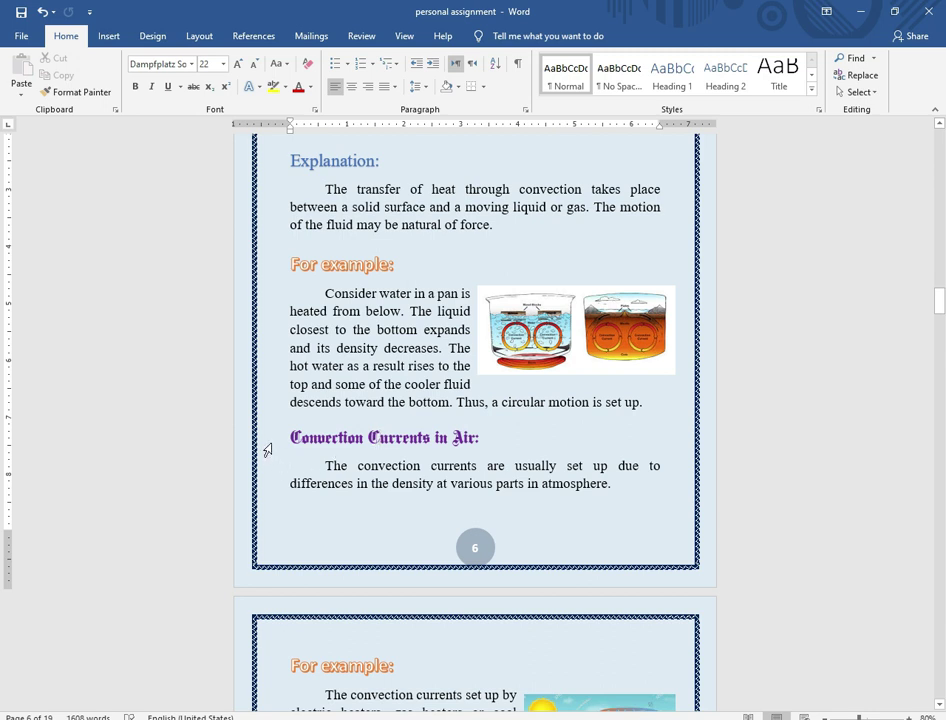
pyautogui.click(342, 437)
pyautogui.scroll(-3, 401, 457)
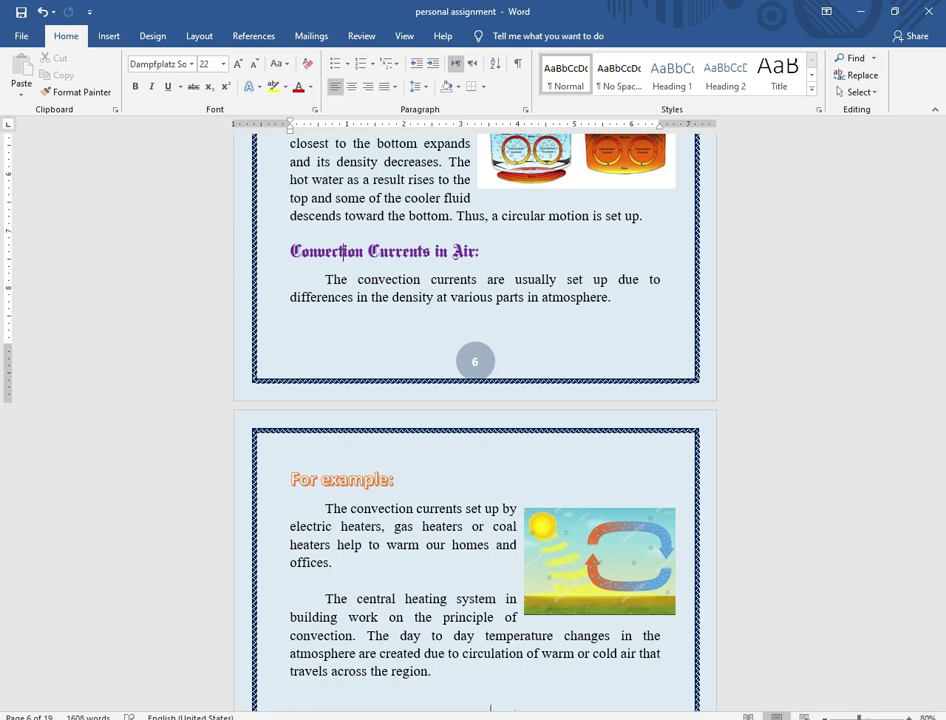
# Switch to the blank document Document1 and generate sample paragraphs with the =rand() function.
pyautogui.click(562, 697)
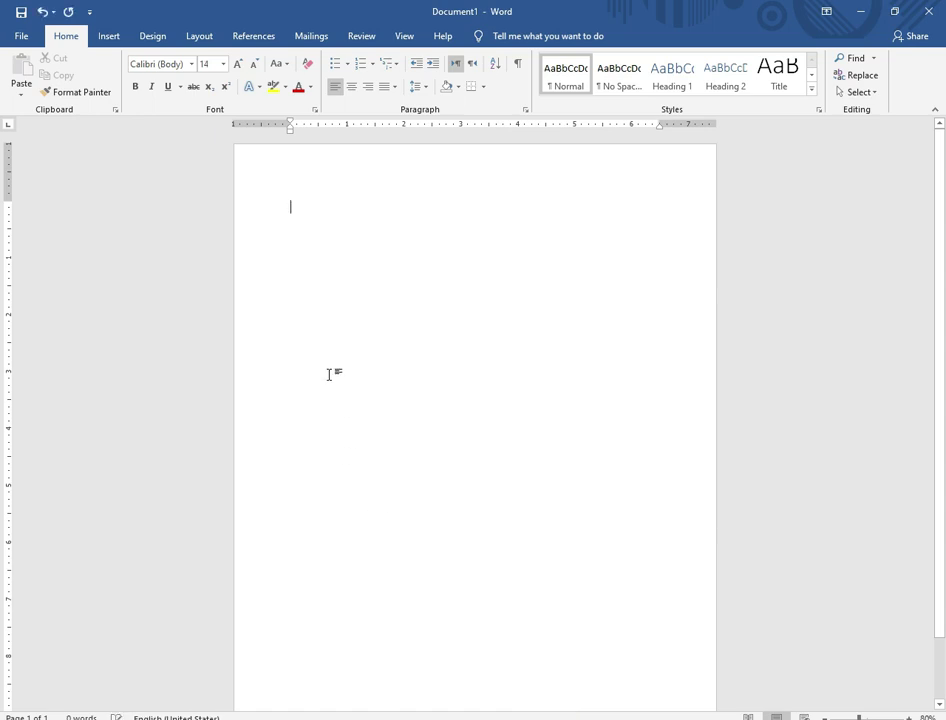
pyautogui.write('=rand')
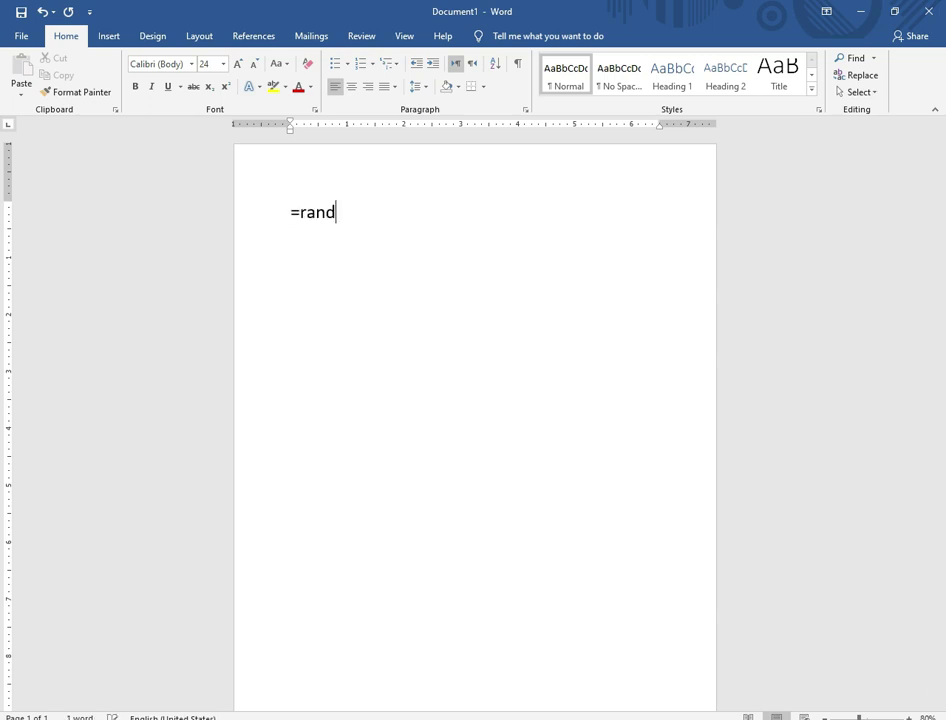
pyautogui.write('()')
pyautogui.press('Return')
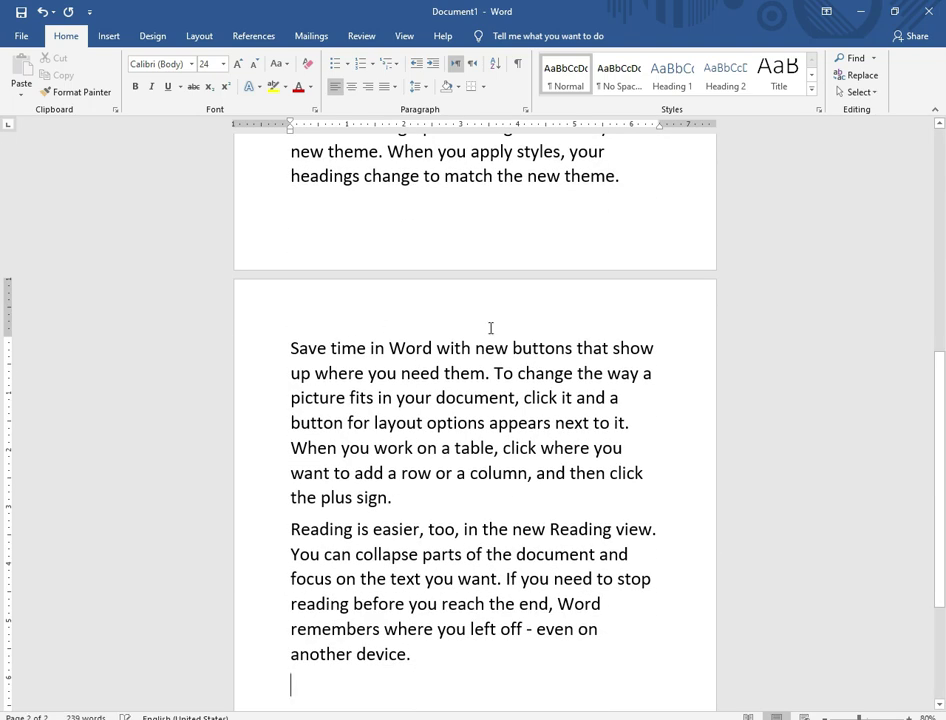
# Select the first line of the opening paragraph, "Video provides a powerful way to help you".
pyautogui.scroll(10, 490, 328)
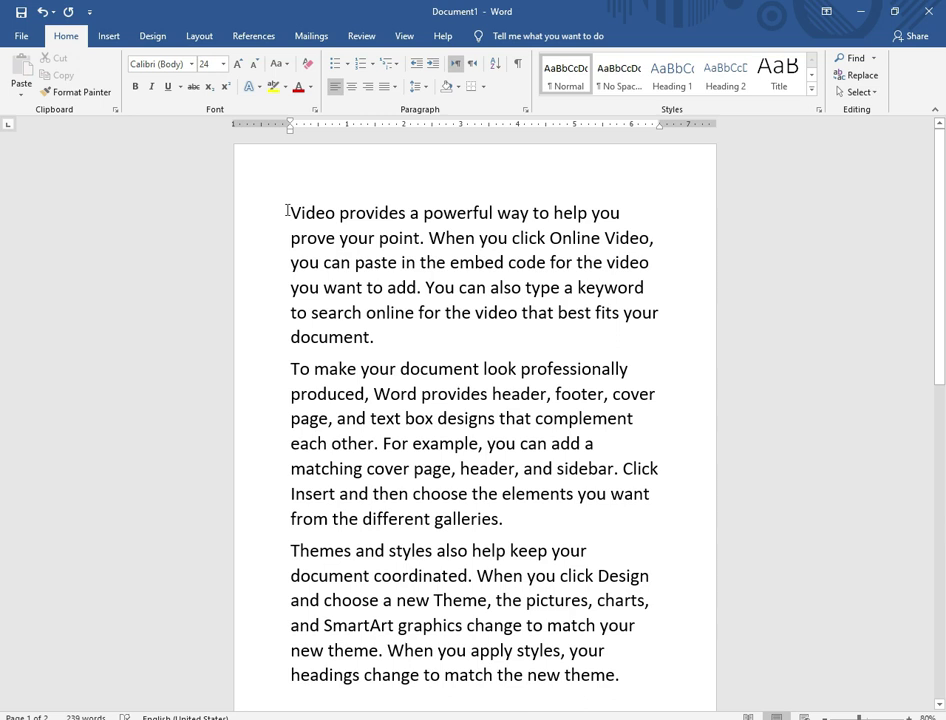
pyautogui.moveTo(288, 211); pyautogui.dragTo(609, 217)
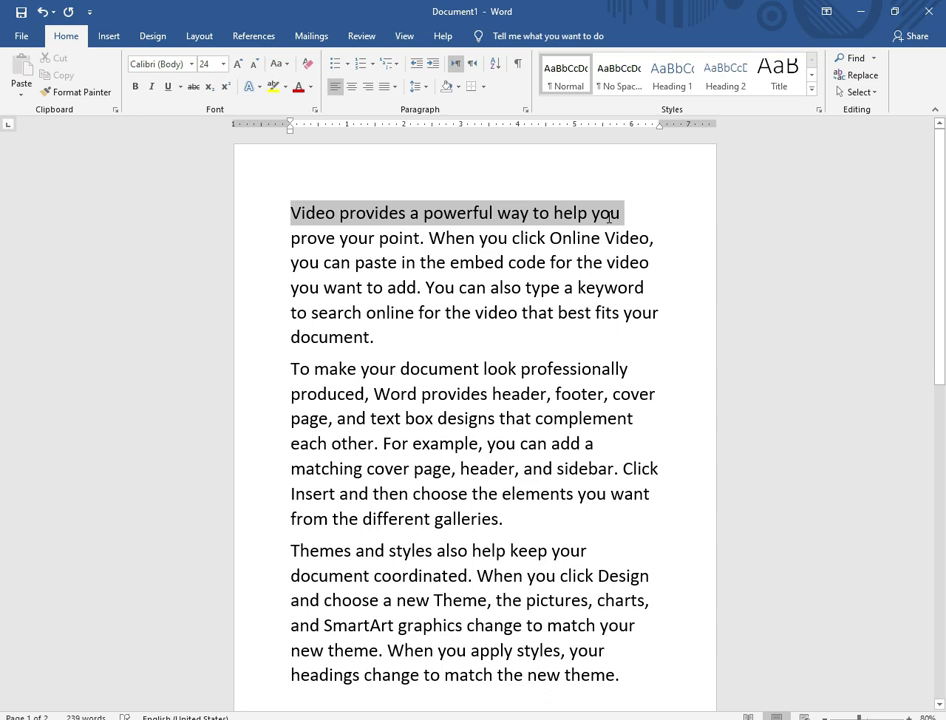
pyautogui.moveTo(609, 217); pyautogui.dragTo(609, 217)
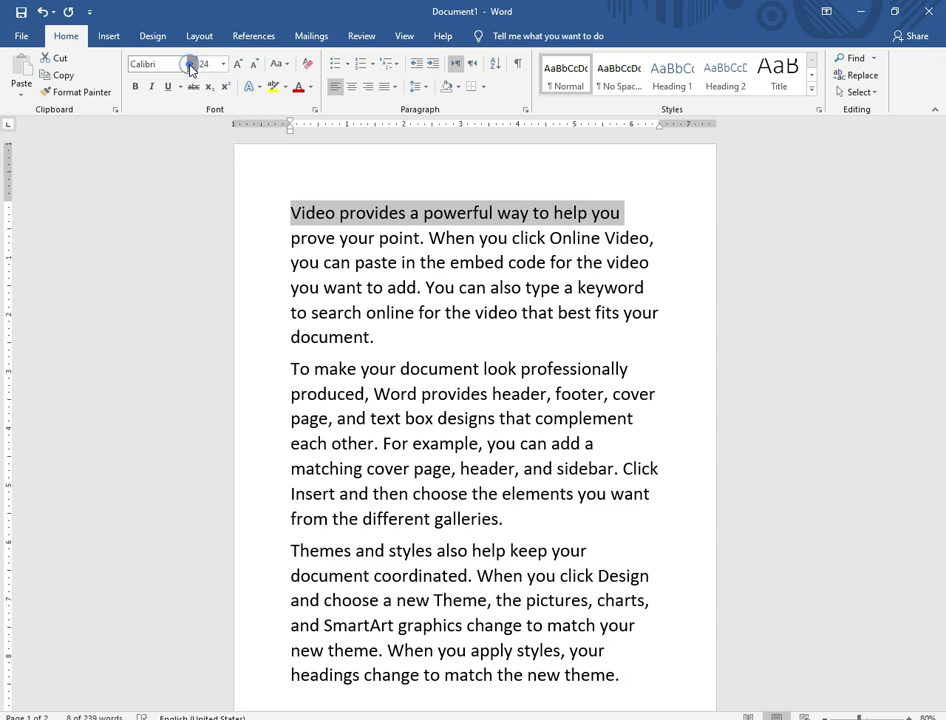
# Browse the available fonts with previews on the selected line and try FrankRuehl.
pyautogui.click(191, 65)
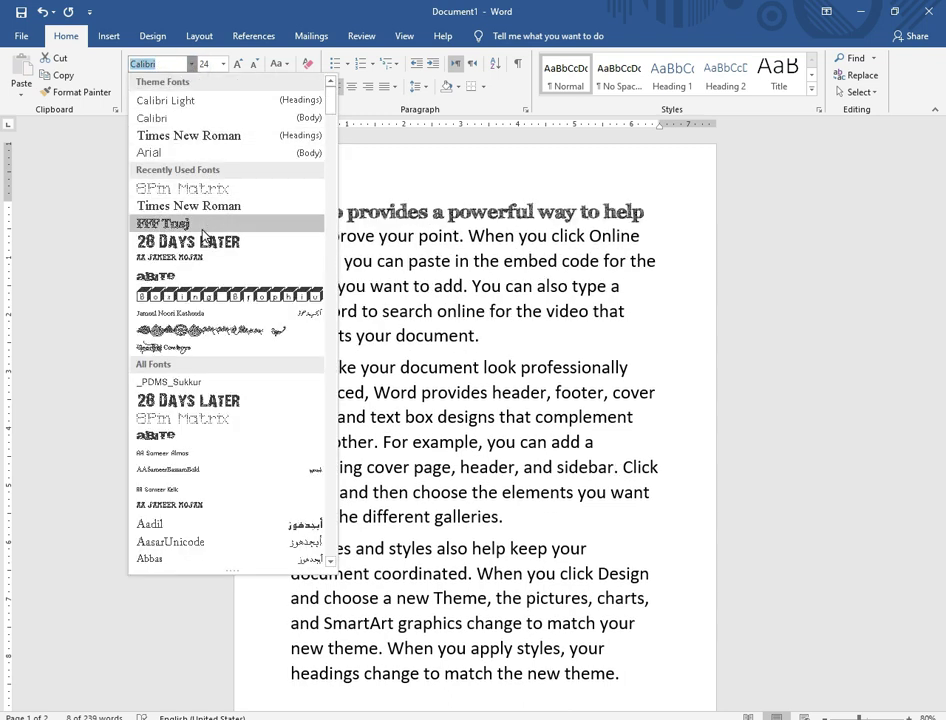
pyautogui.scroll(-3, 205, 232)
pyautogui.scroll(-5, 183, 216)
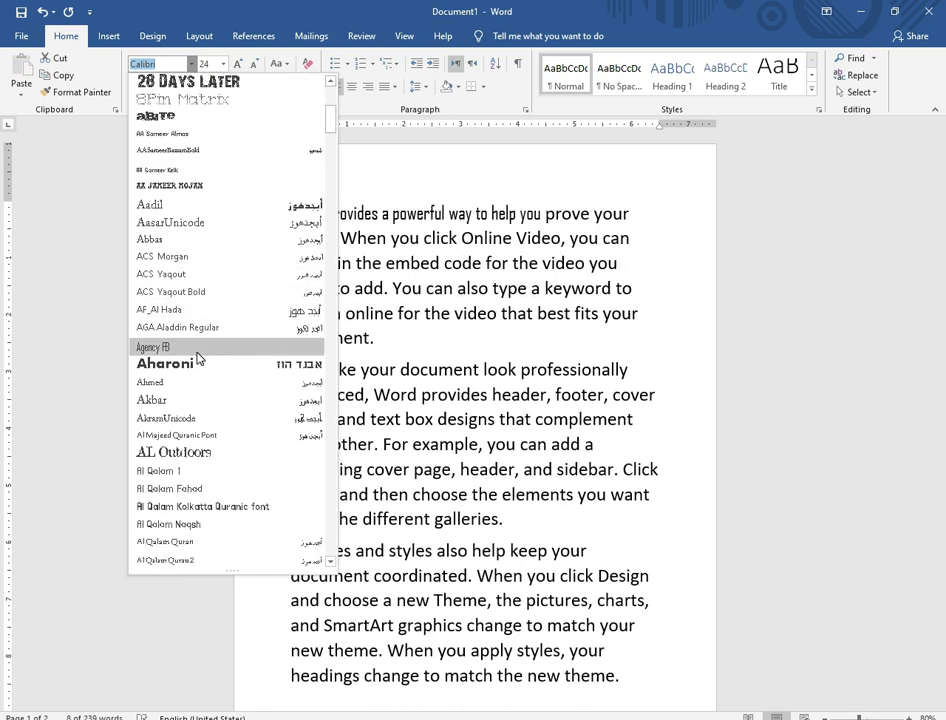
pyautogui.scroll(-8, 195, 382)
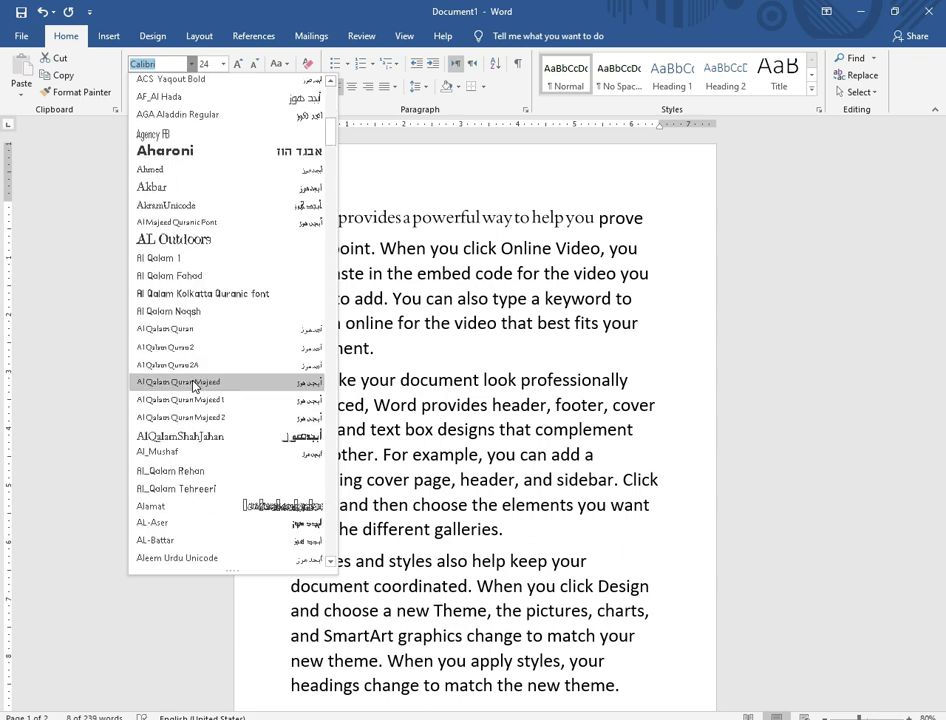
pyautogui.scroll(-9, 194, 410)
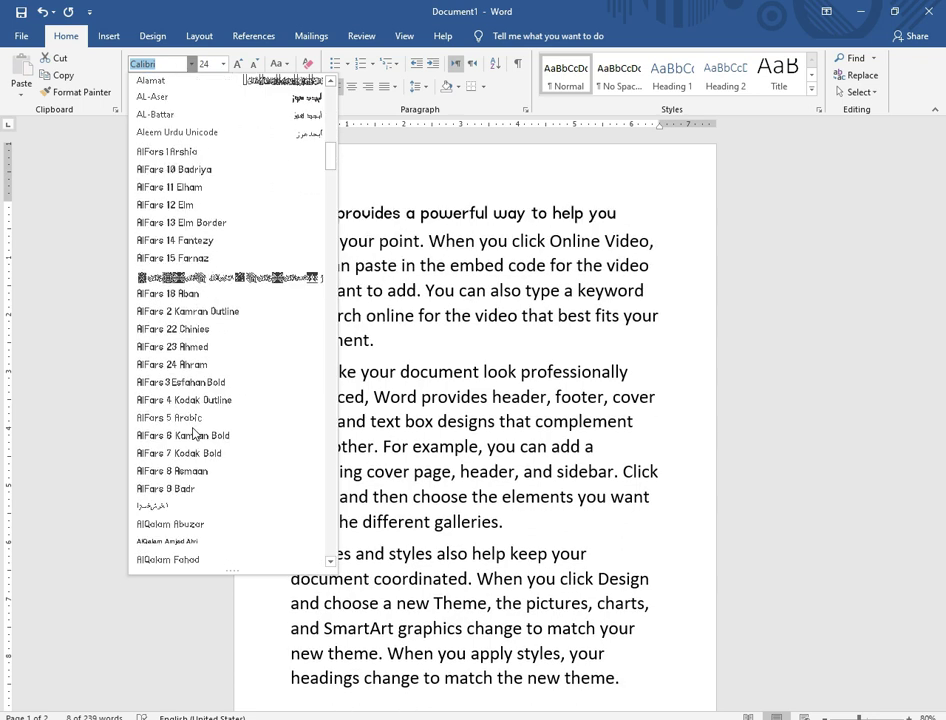
pyautogui.scroll(-7, 193, 432)
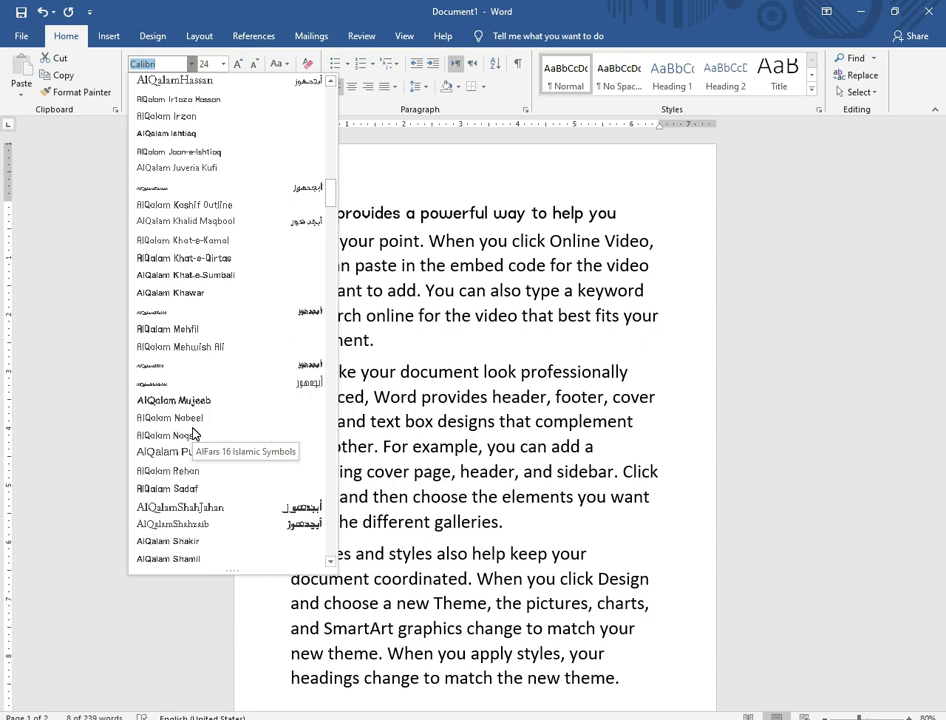
pyautogui.scroll(-14, 193, 432)
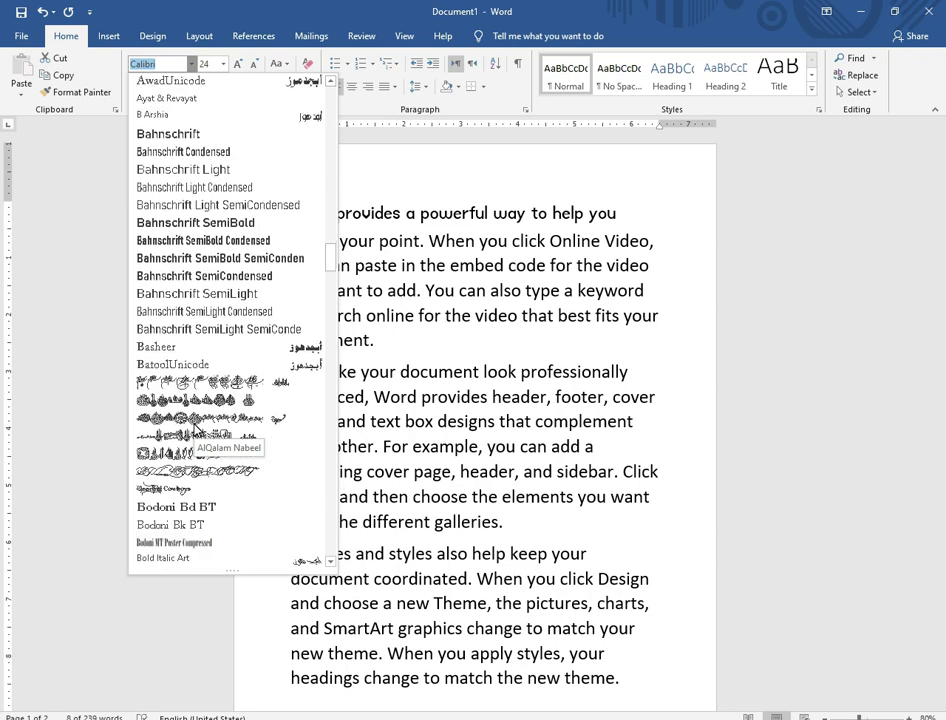
pyautogui.scroll(-7, 194, 430)
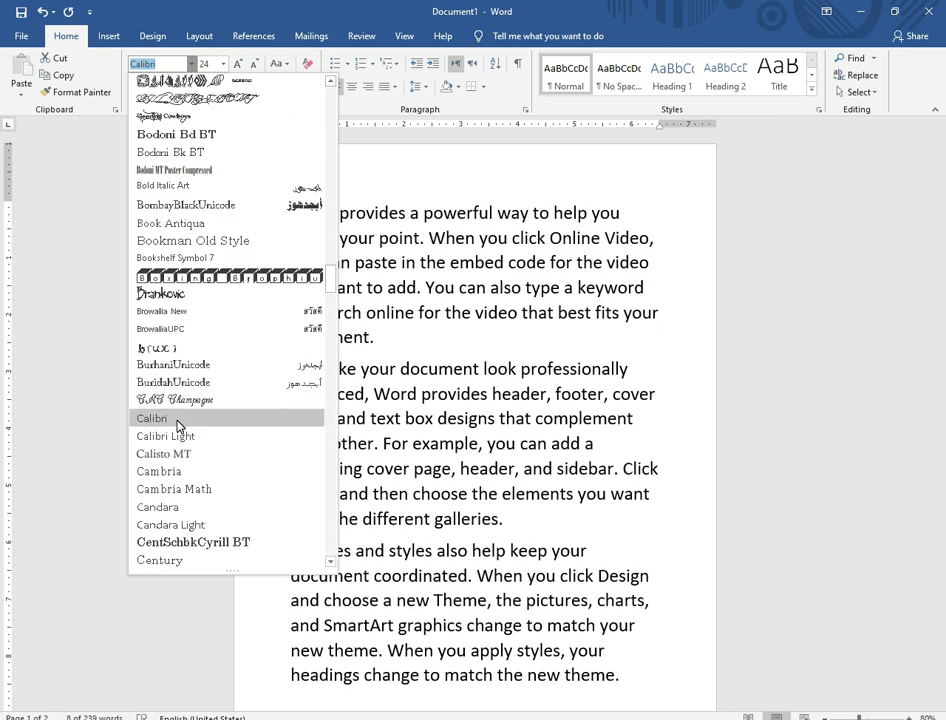
pyautogui.scroll(-3, 178, 425)
pyautogui.scroll(-5, 178, 425)
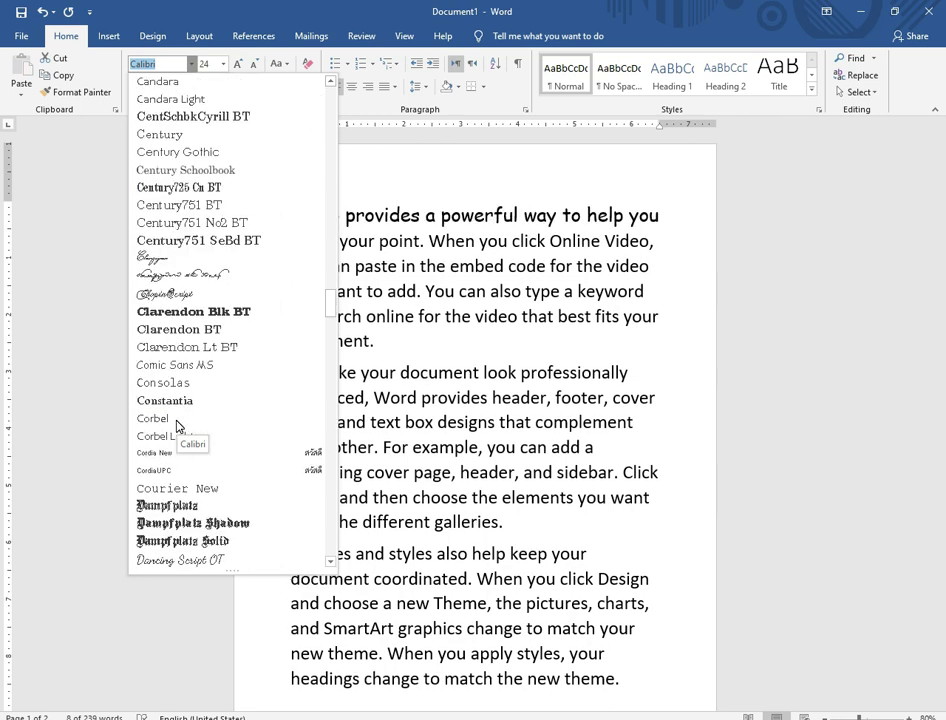
pyautogui.scroll(-7, 178, 426)
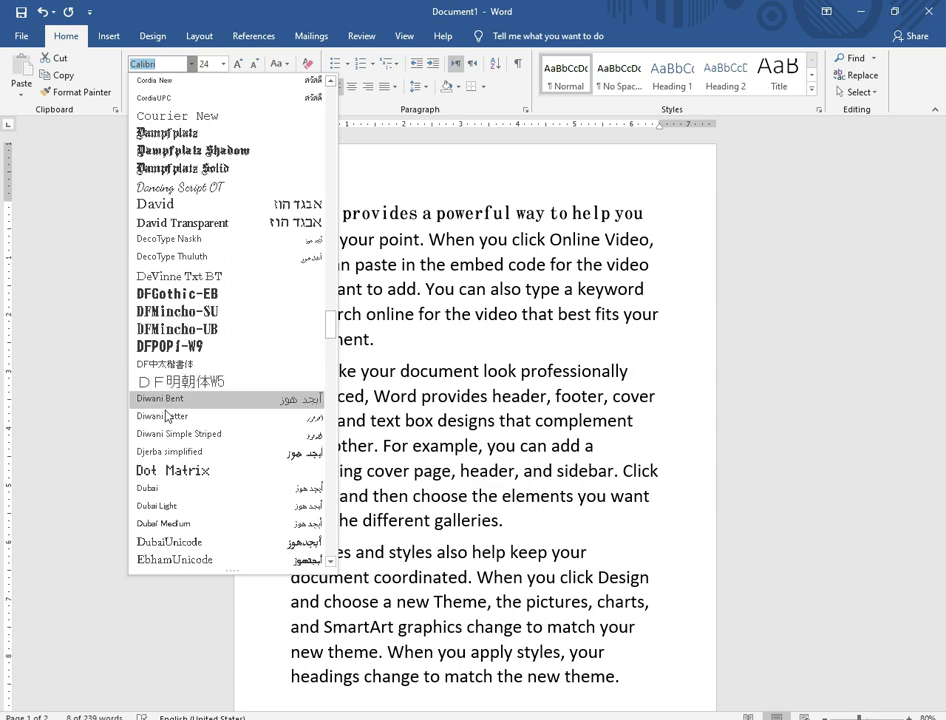
pyautogui.scroll(-3, 174, 421)
pyautogui.scroll(-2, 174, 421)
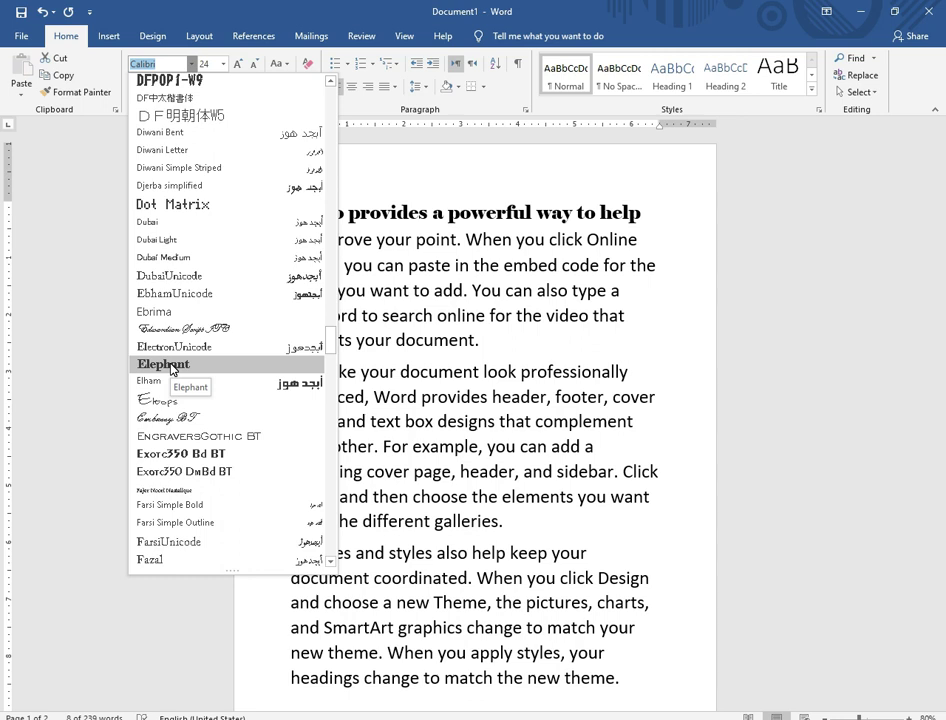
pyautogui.scroll(-3, 175, 395)
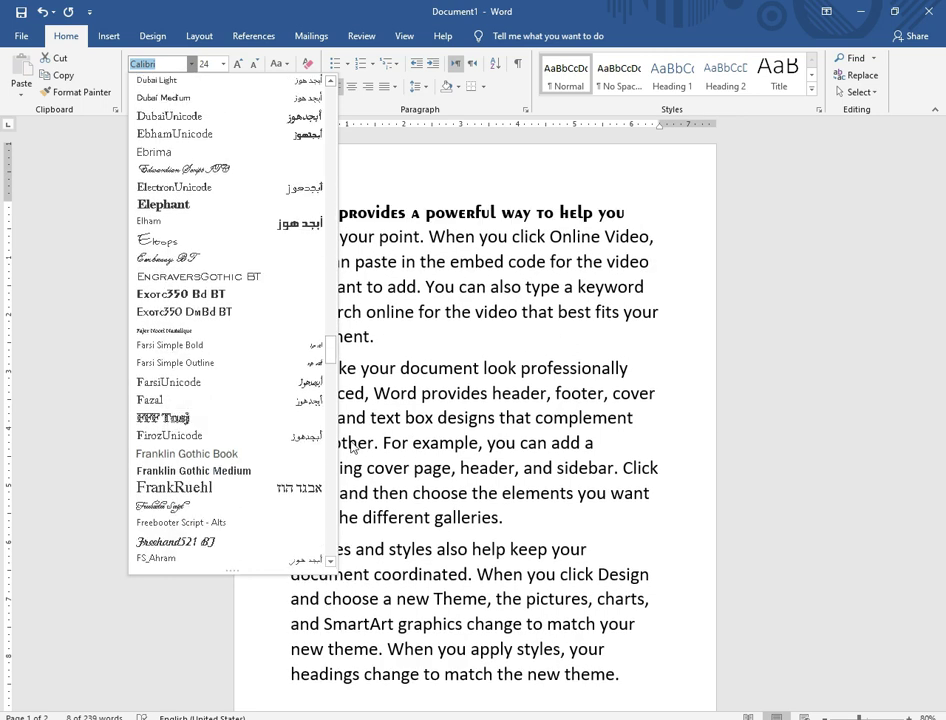
pyautogui.click(186, 489)
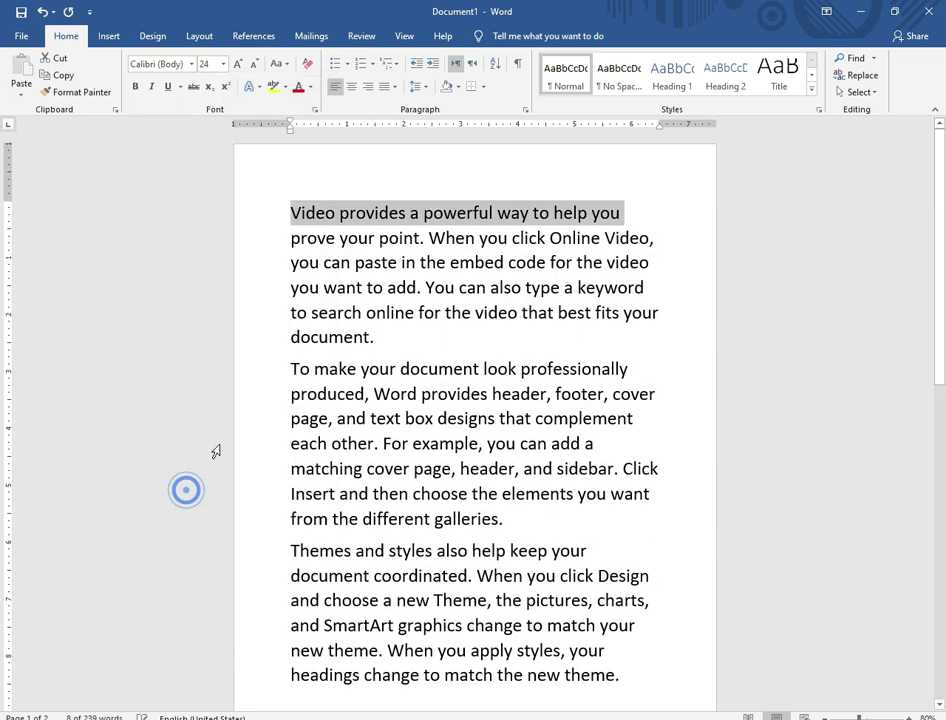
# Set the font of the selected first line to 28 Days Later.
pyautogui.click(191, 64)
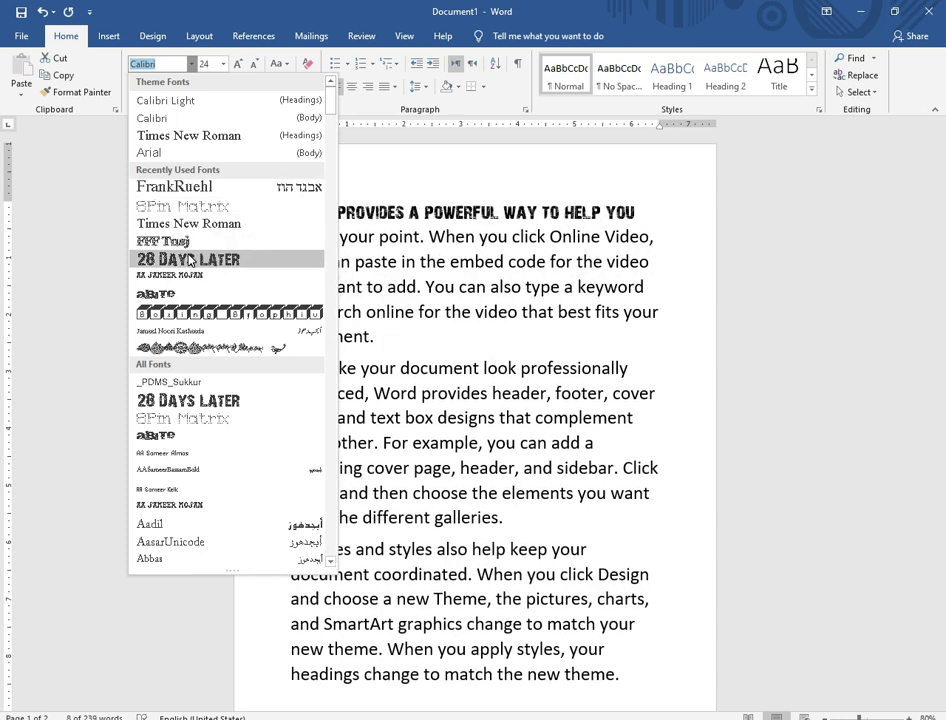
pyautogui.click(190, 260)
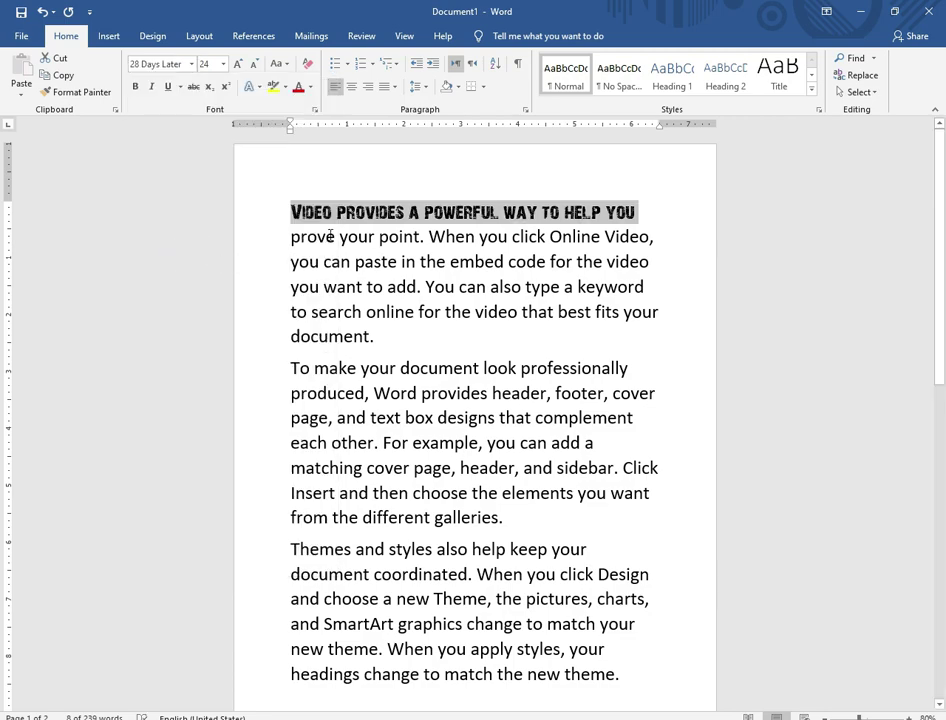
pyautogui.keyDown('ctrl'); pyautogui.scroll(6, 330, 235); pyautogui.keyUp('ctrl')
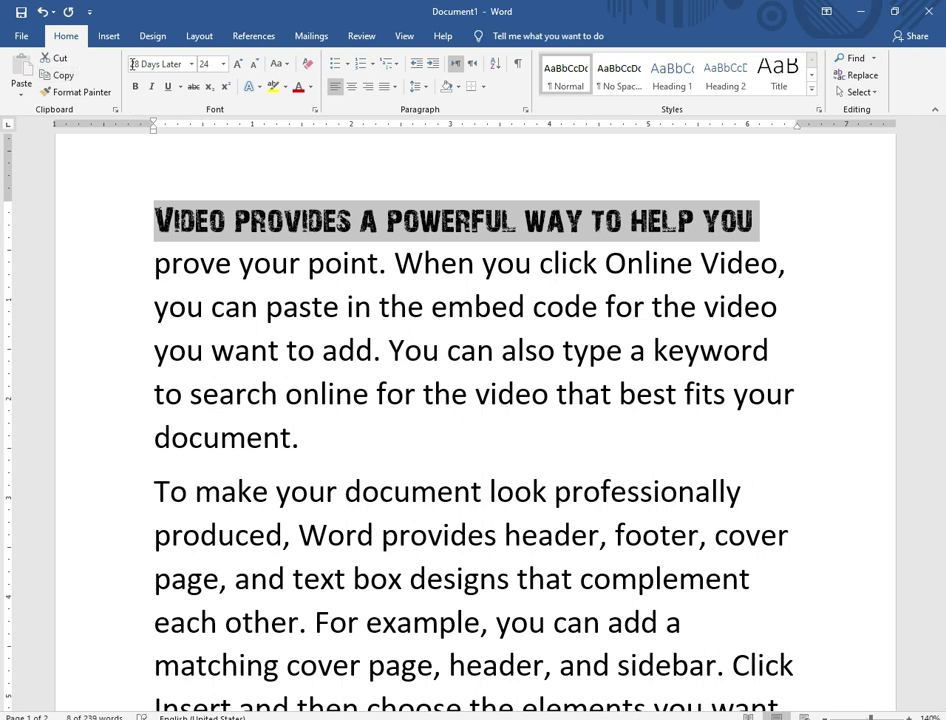
# Preview the font sizes on the selected line, then repeatedly grow and shrink its text, ending at size 24.
pyautogui.click(223, 64)
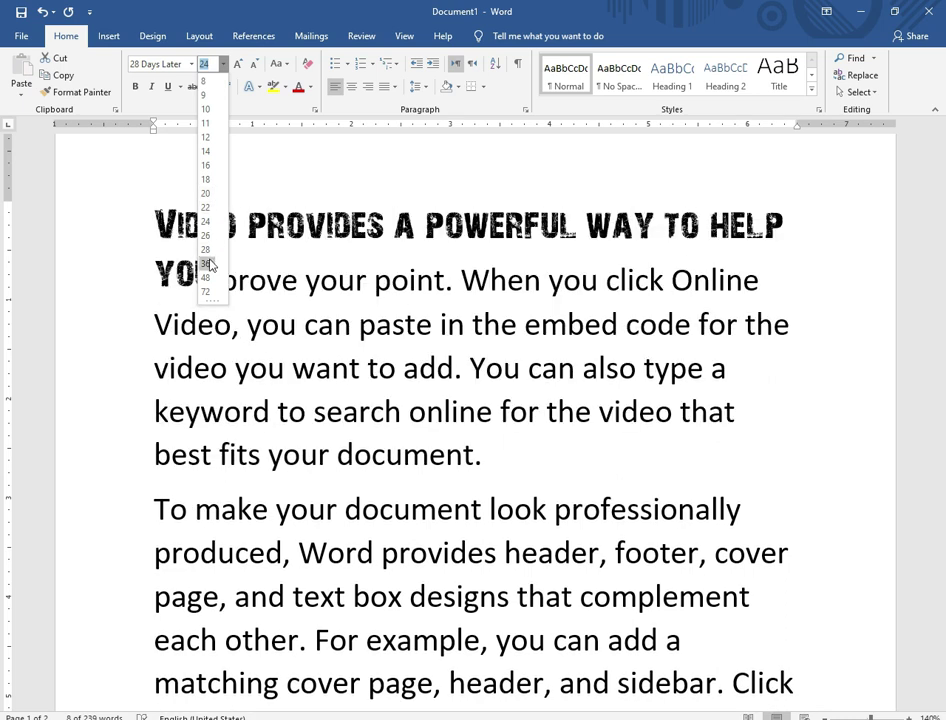
pyautogui.click(238, 119)
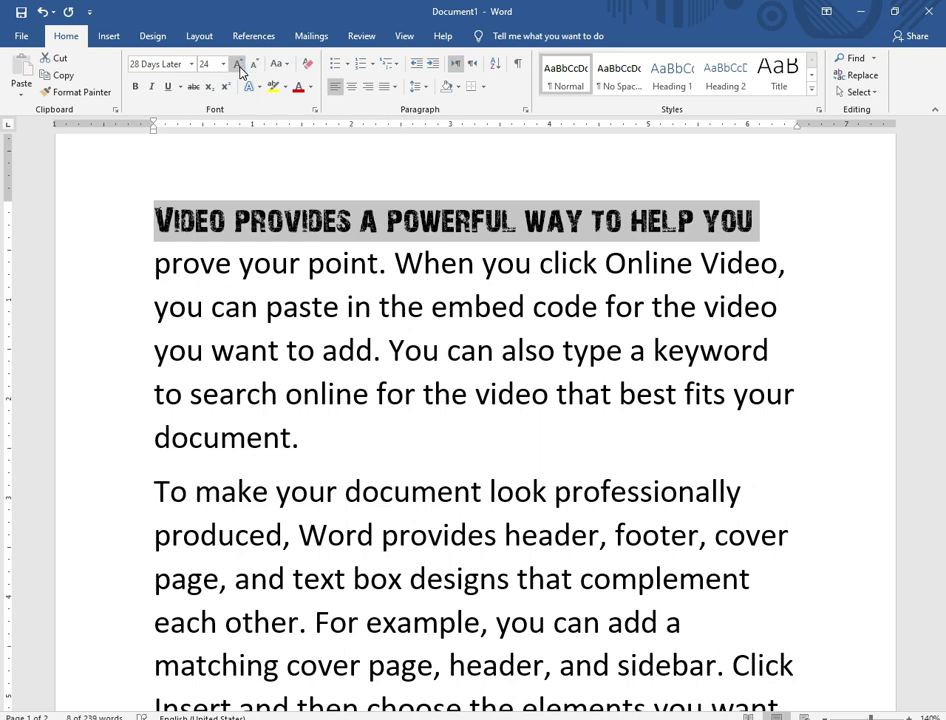
pyautogui.click(239, 66)
pyautogui.click(240, 66)
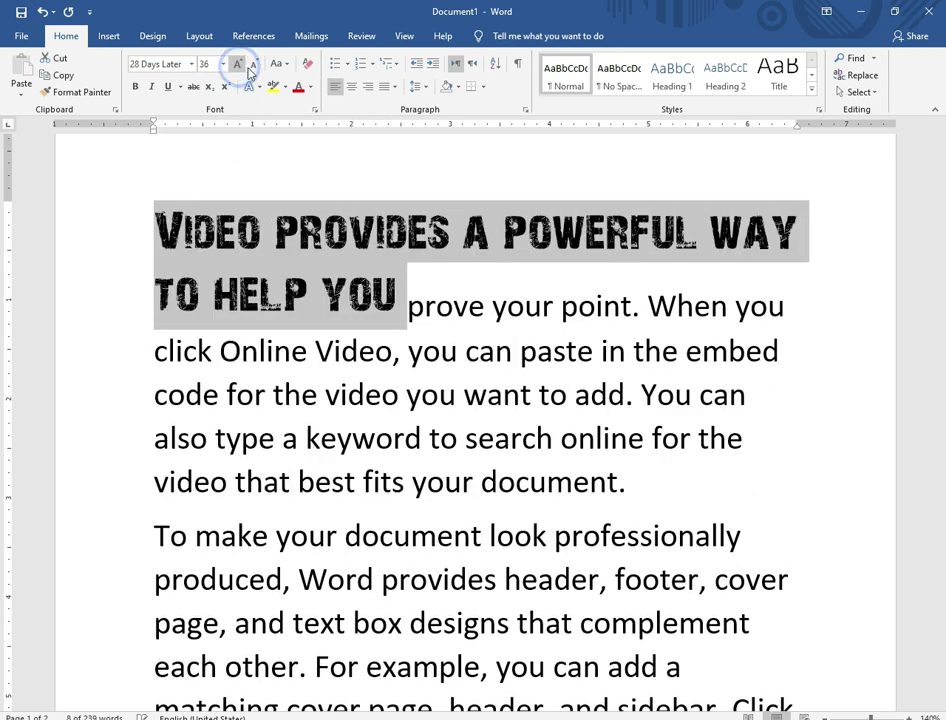
pyautogui.click(251, 67)
pyautogui.click(251, 67)
pyautogui.click(239, 66)
pyautogui.click(239, 66)
pyautogui.click(239, 66)
pyautogui.click(253, 67)
pyautogui.click(253, 67)
pyautogui.click(253, 67)
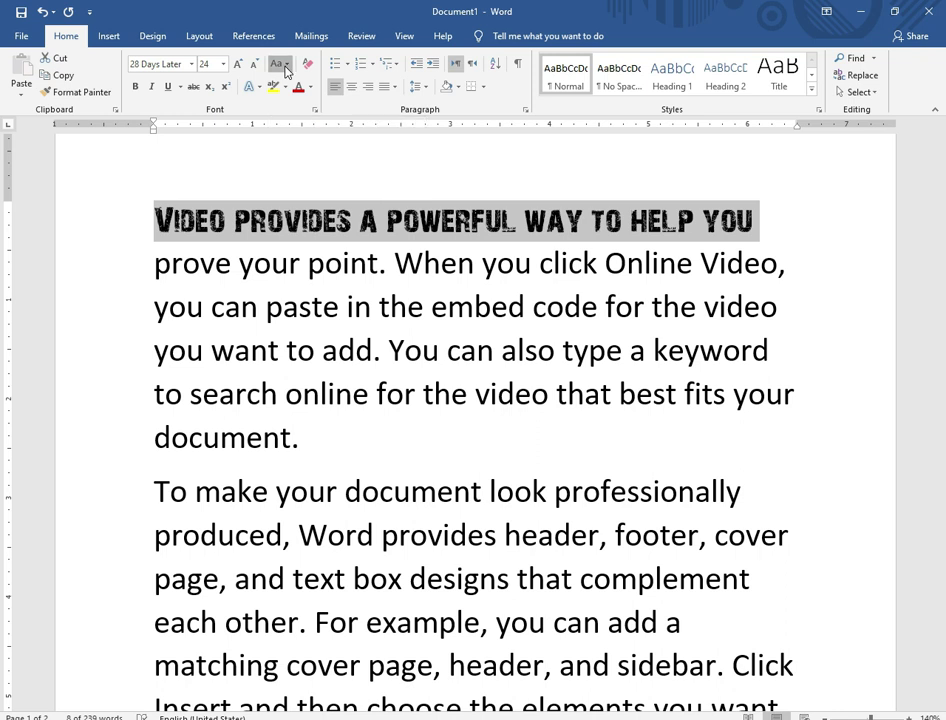
# Change the case of the selected first line to Capitalize Each Word.
pyautogui.click(285, 66)
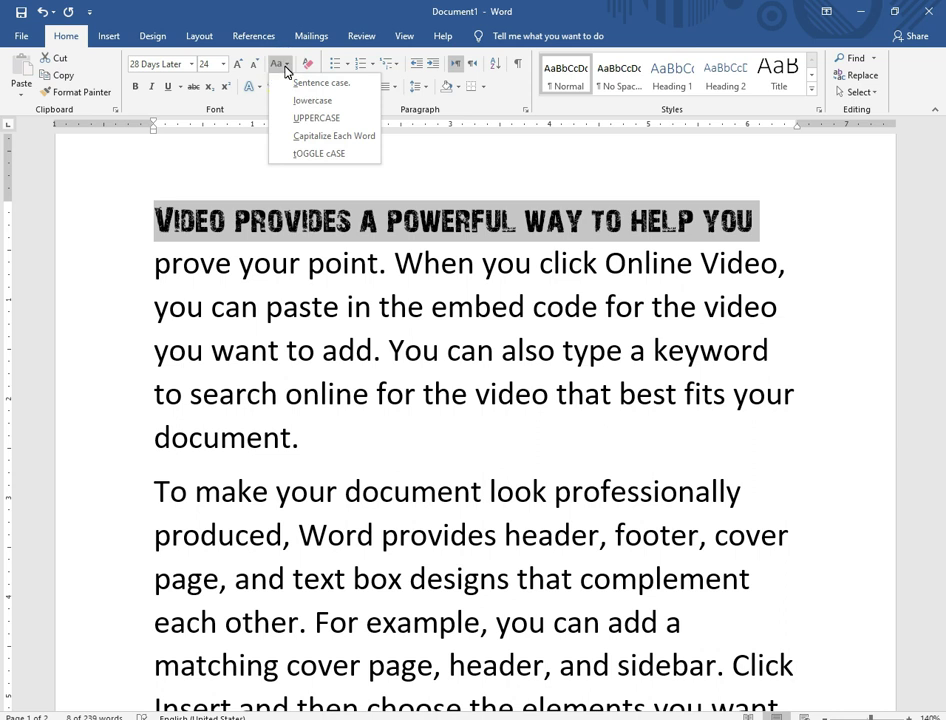
pyautogui.click(310, 140)
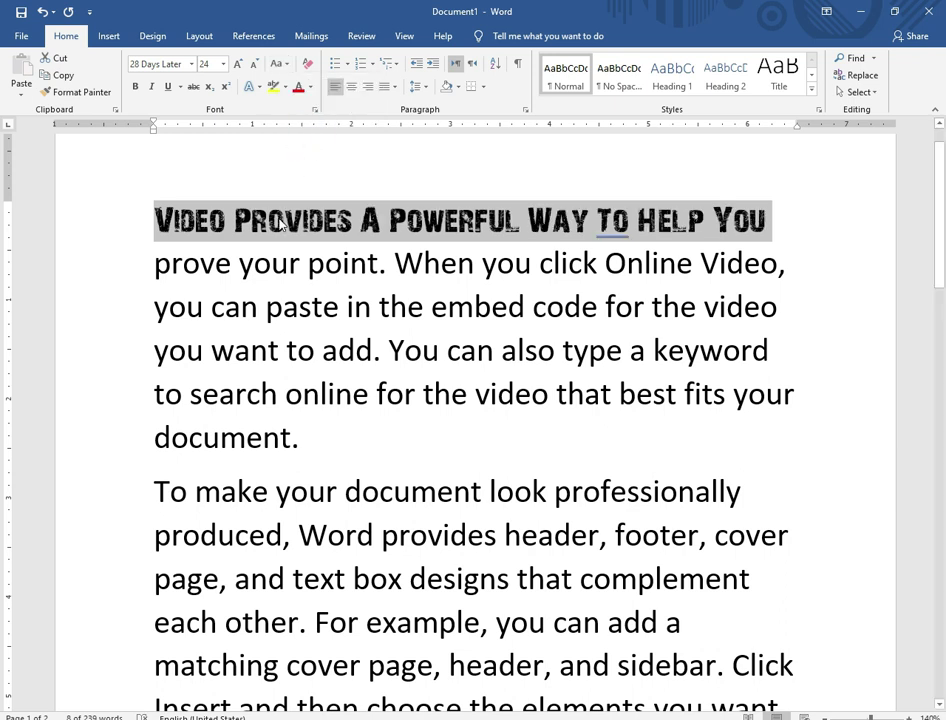
# Try lowercase, UPPERCASE, Capitalize Each Word and tOGGLE cASE on the second line, ending with lowercase.
pyautogui.moveTo(128, 270)
pyautogui.mouseDown()
pyautogui.moveTo(125, 303)
pyautogui.moveTo(127, 281)
pyautogui.mouseUp()
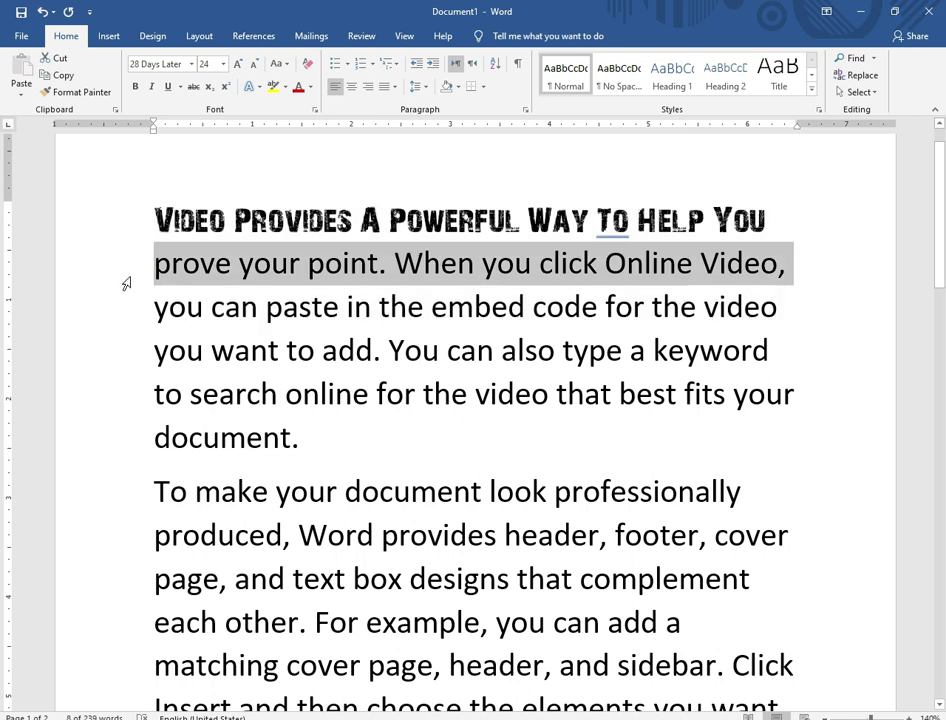
pyautogui.click(278, 63)
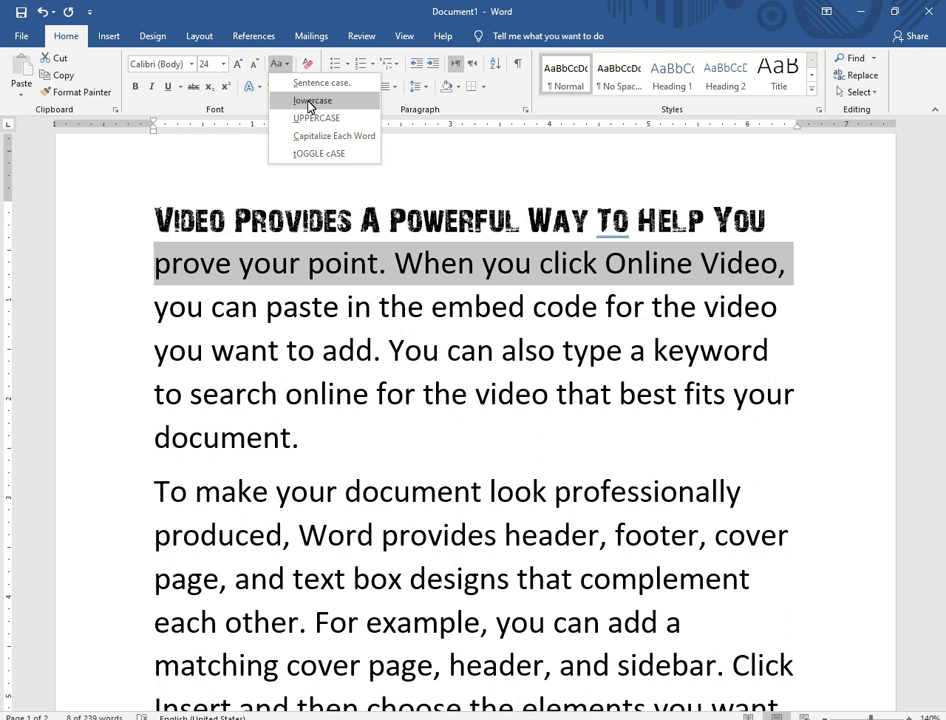
pyautogui.click(310, 101)
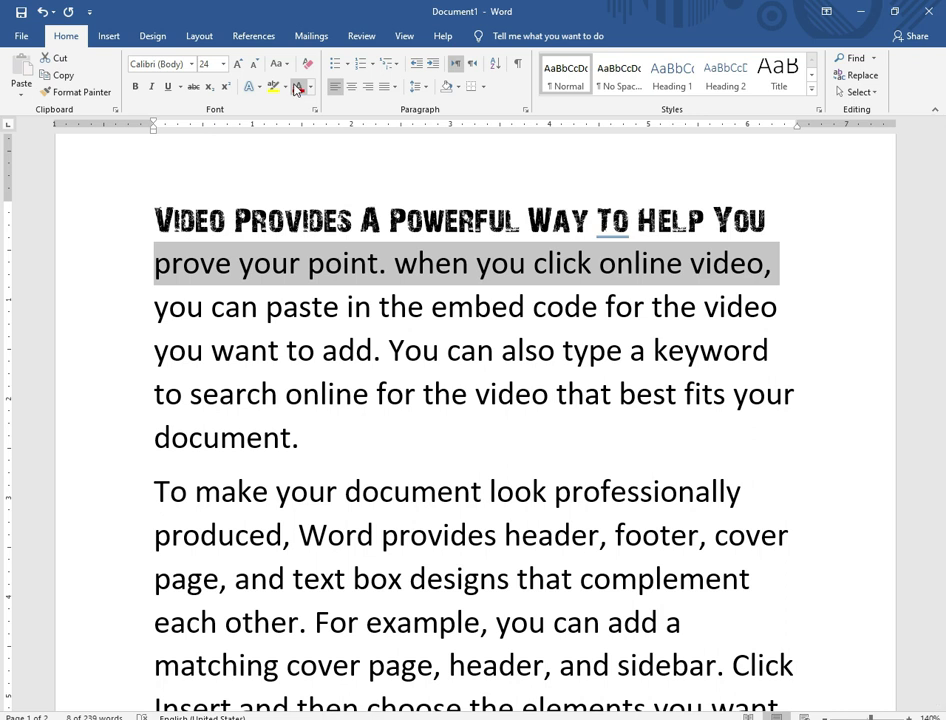
pyautogui.click(278, 63)
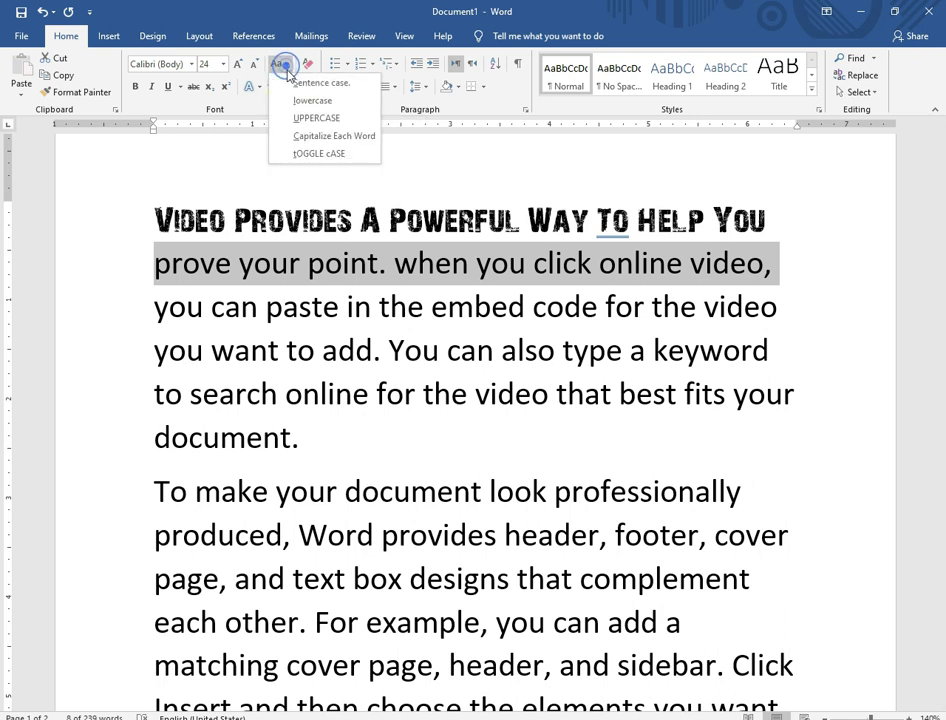
pyautogui.click(295, 121)
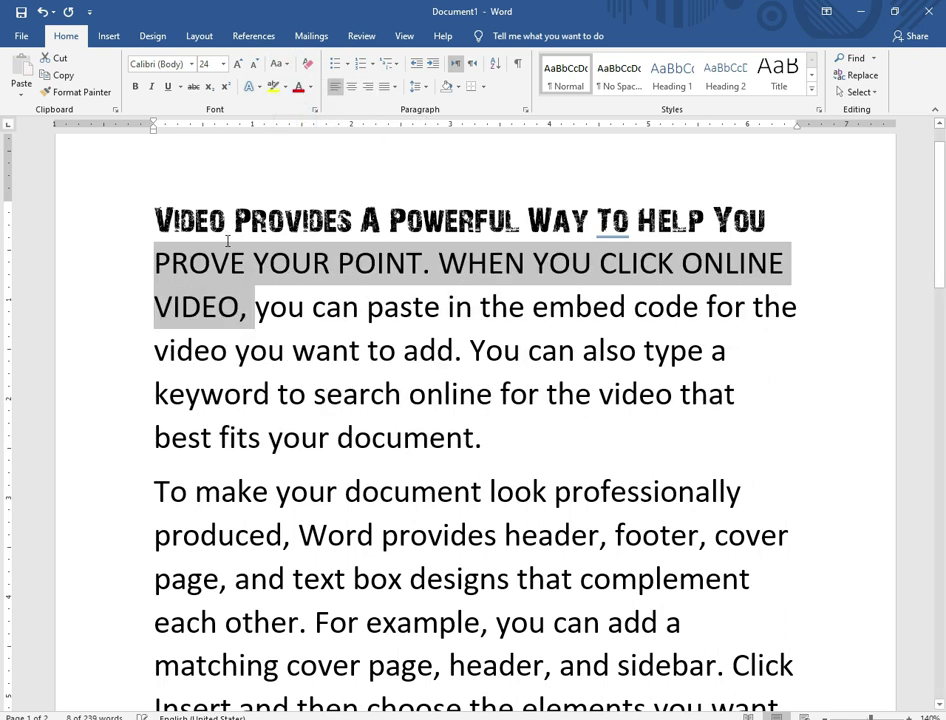
pyautogui.click(278, 63)
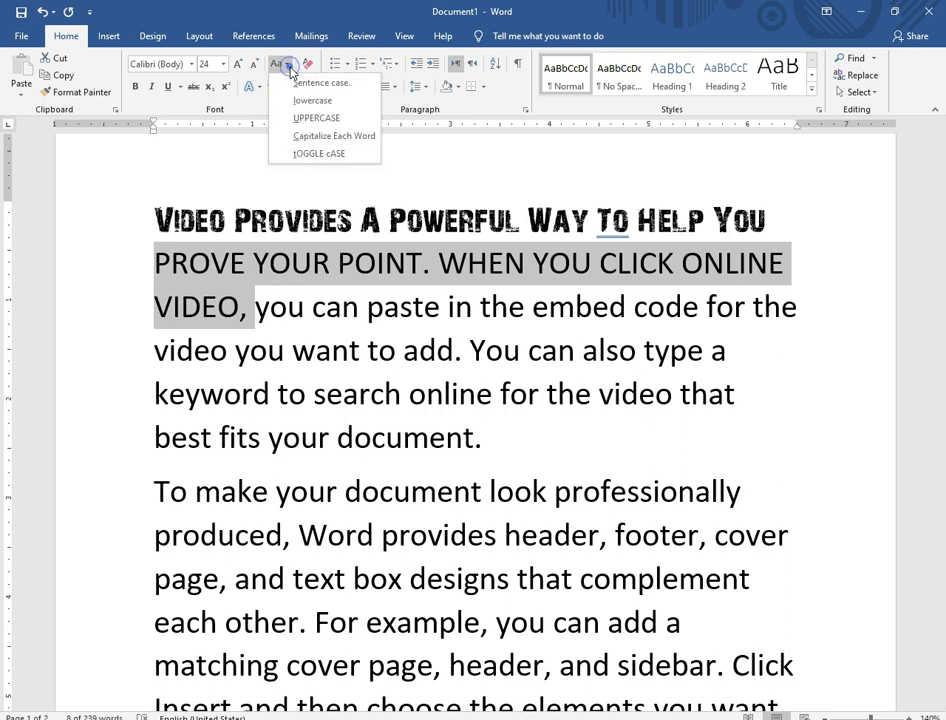
pyautogui.click(306, 138)
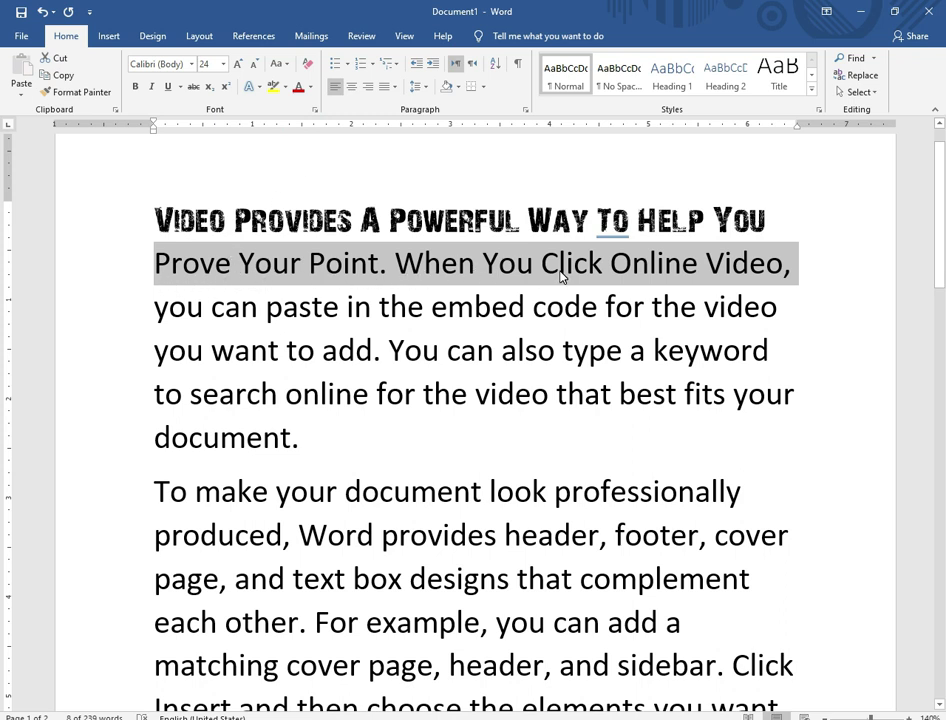
pyautogui.click(284, 64)
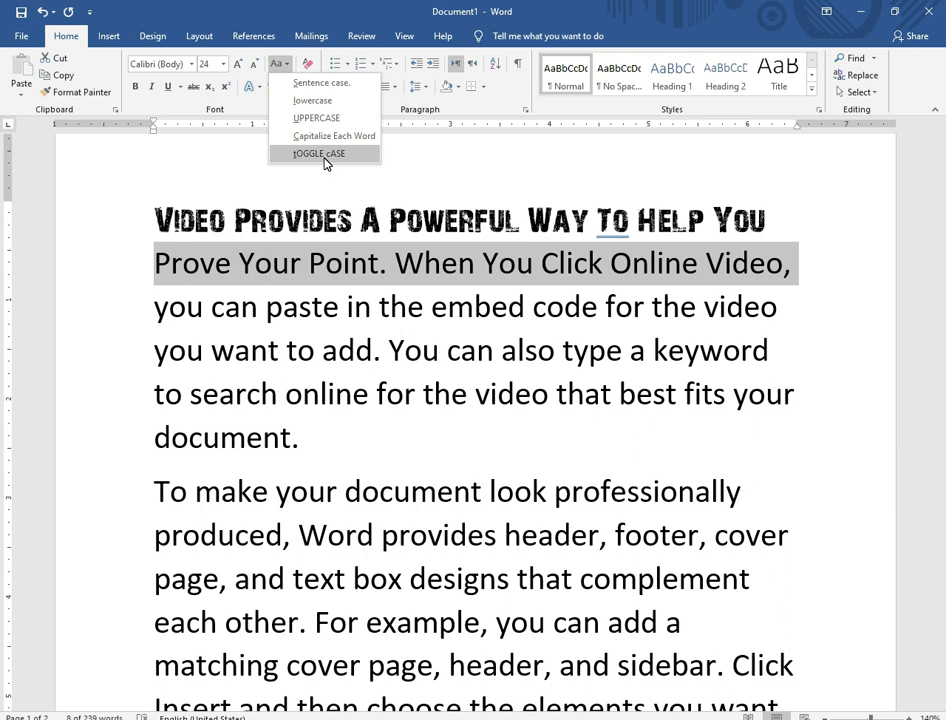
pyautogui.click(324, 155)
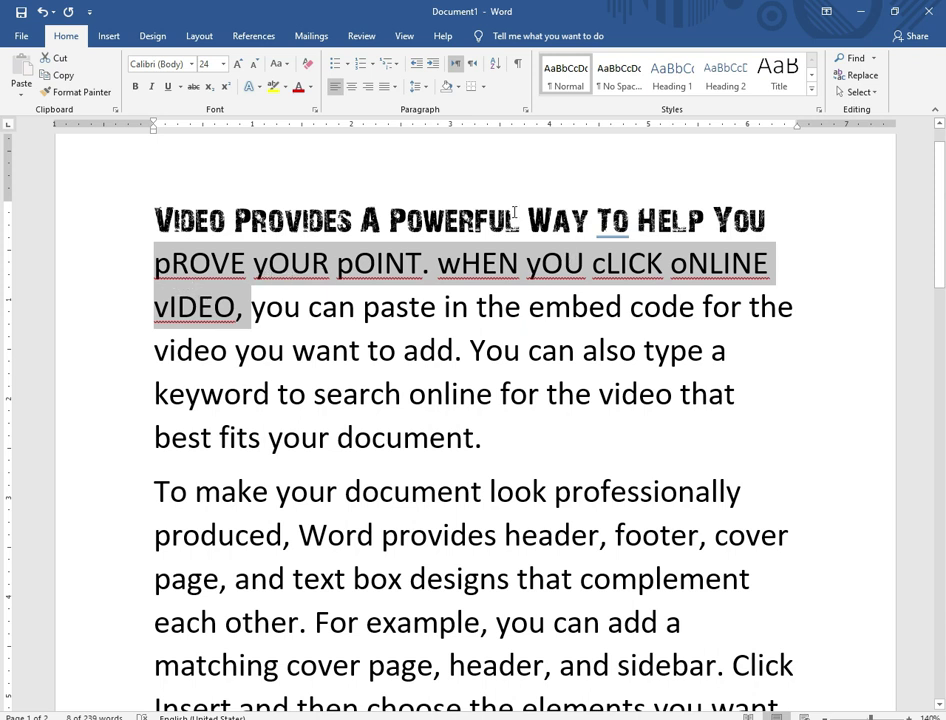
pyautogui.click(280, 64)
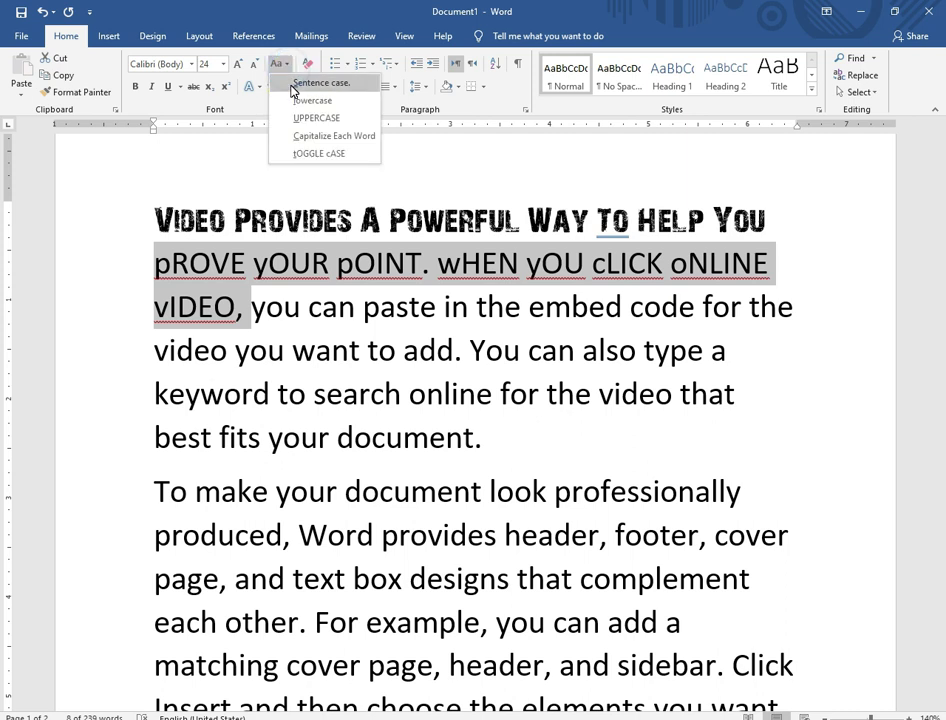
pyautogui.click(296, 99)
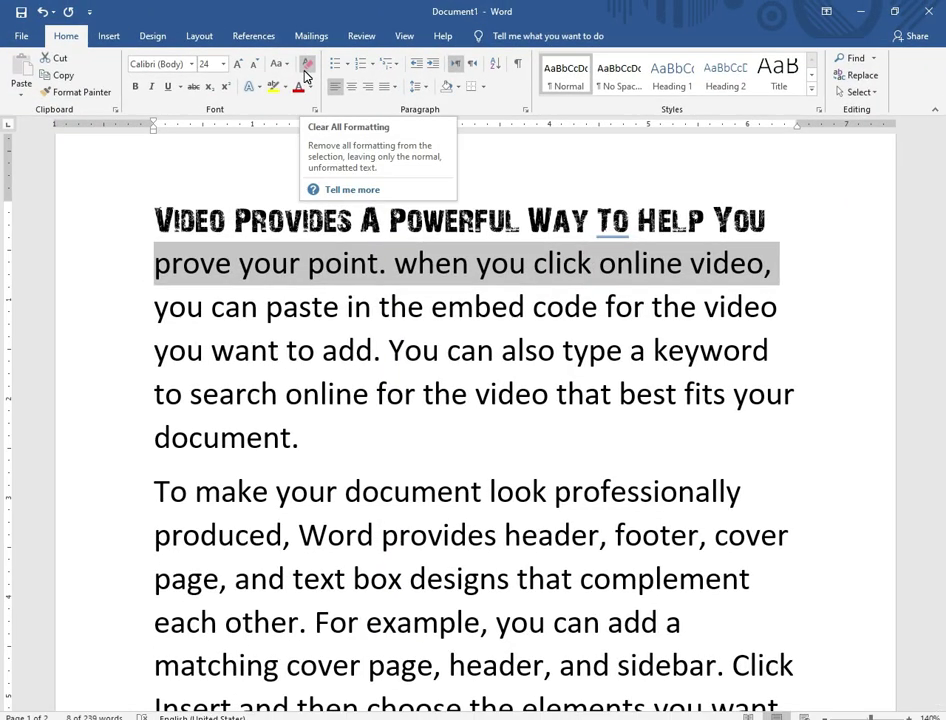
# Clear all formatting from the selected second line and grow its text back to size 24.
pyautogui.click(305, 70)
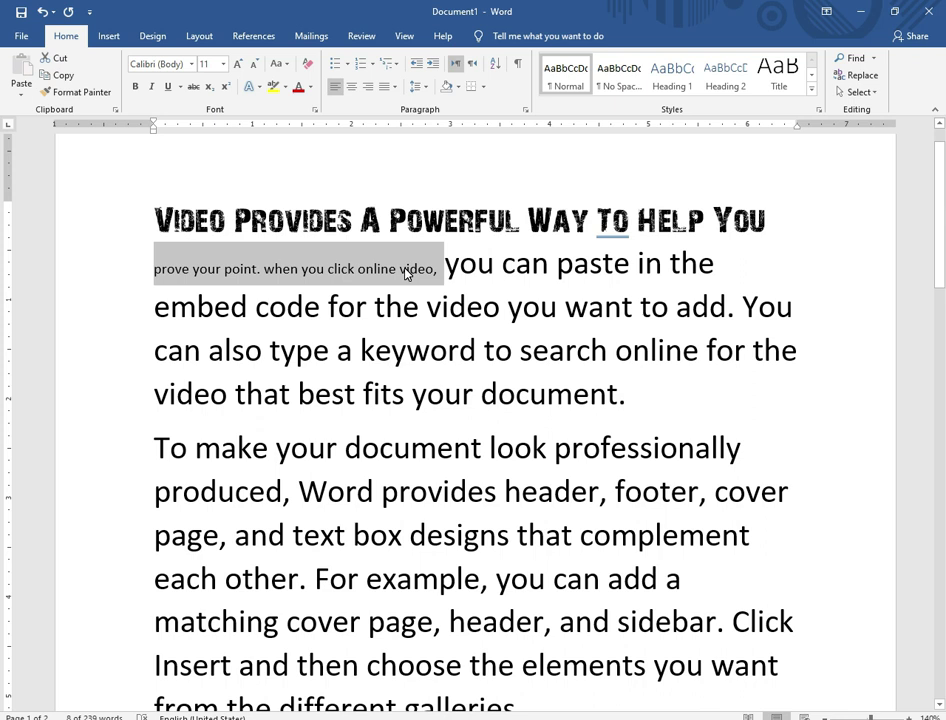
pyautogui.hotkey('ctrl', 'shift', '.')
pyautogui.hotkey('ctrl', 'shift', '.')
pyautogui.hotkey('ctrl', 'shift', '.')
pyautogui.hotkey('ctrl', 'shift', '.')
pyautogui.hotkey('ctrl', 'shift', '.')
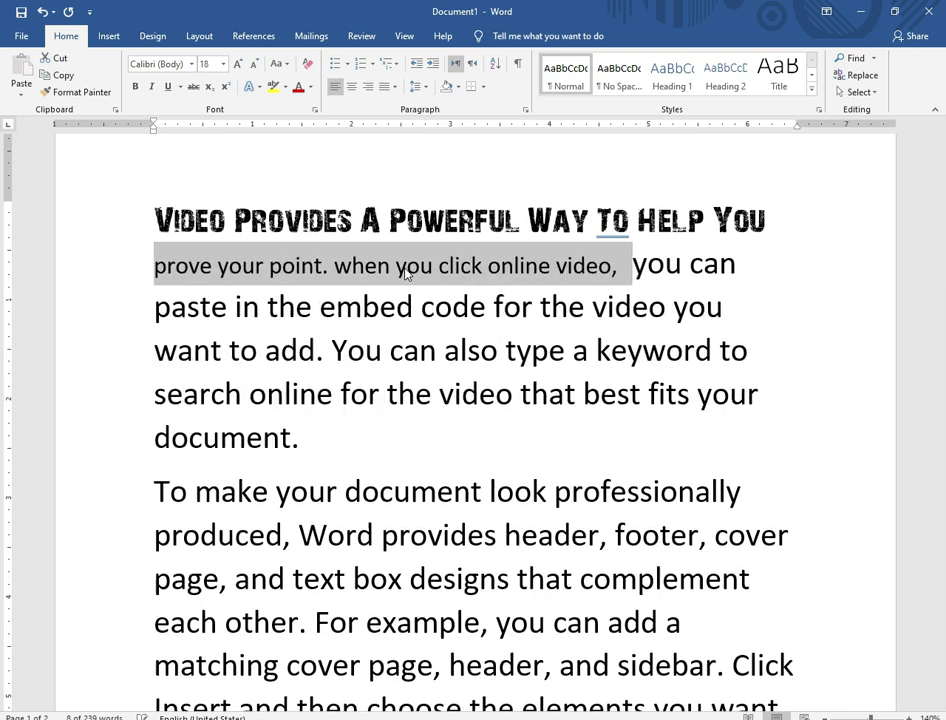
pyautogui.hotkey('ctrl', 'shift', '.')
pyautogui.hotkey('ctrl', 'shift', '.')
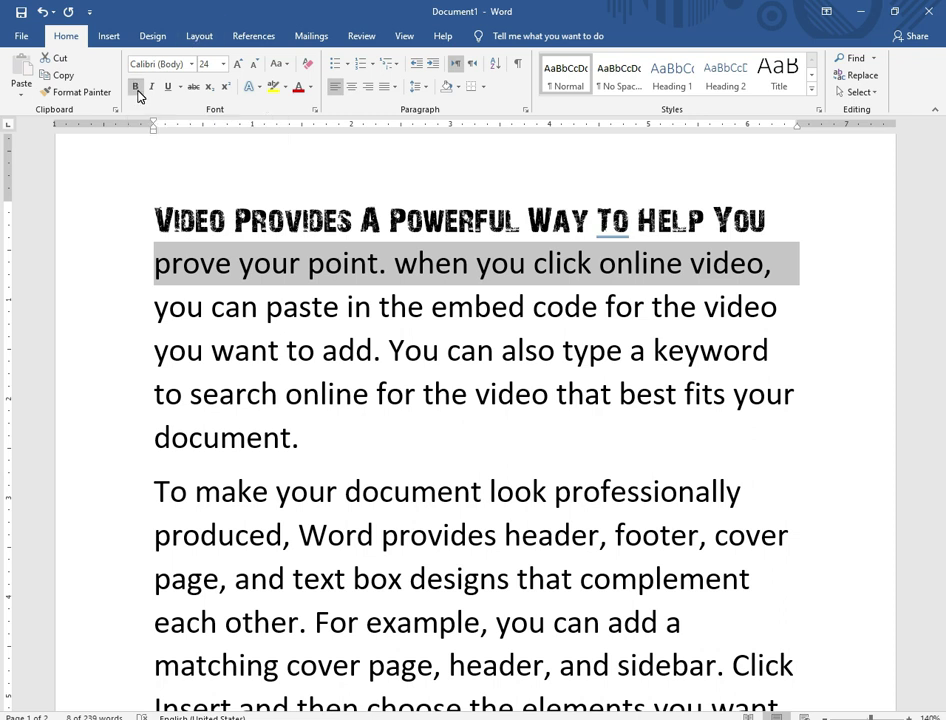
# Turn bold on and off for the selected second line, and toggle italic repeatedly, leaving the line italic.
pyautogui.click(136, 88)
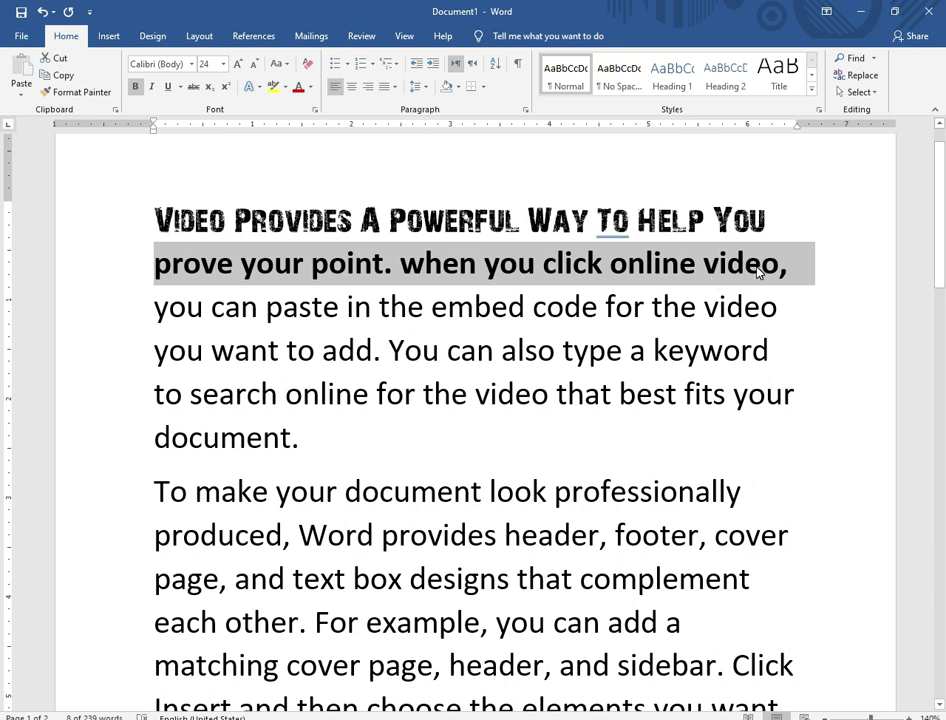
pyautogui.click(137, 88)
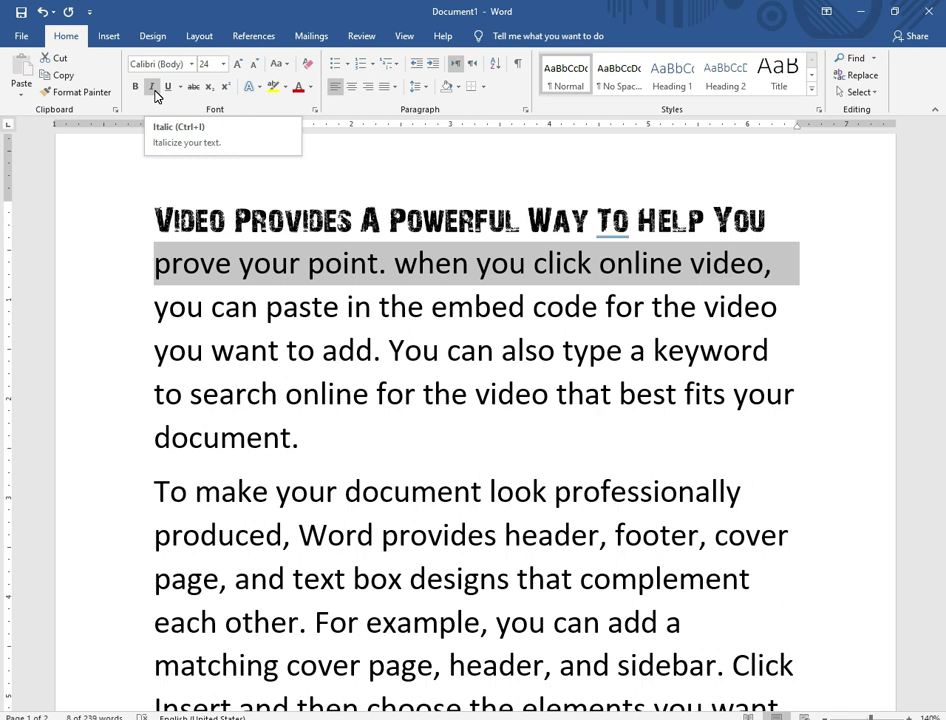
pyautogui.click(155, 94)
pyautogui.click(155, 94)
pyautogui.click(155, 94)
pyautogui.click(155, 94)
pyautogui.click(155, 94)
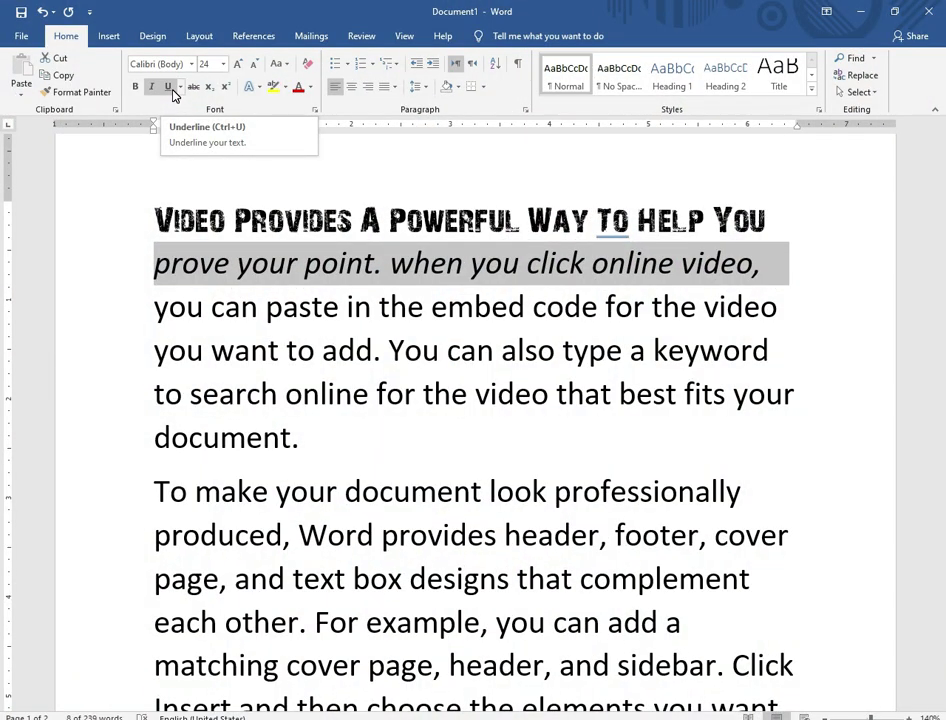
# Underline the italic second line, the word "can" in the third line, and all remaining lines of the first paragraph.
pyautogui.click(168, 87)
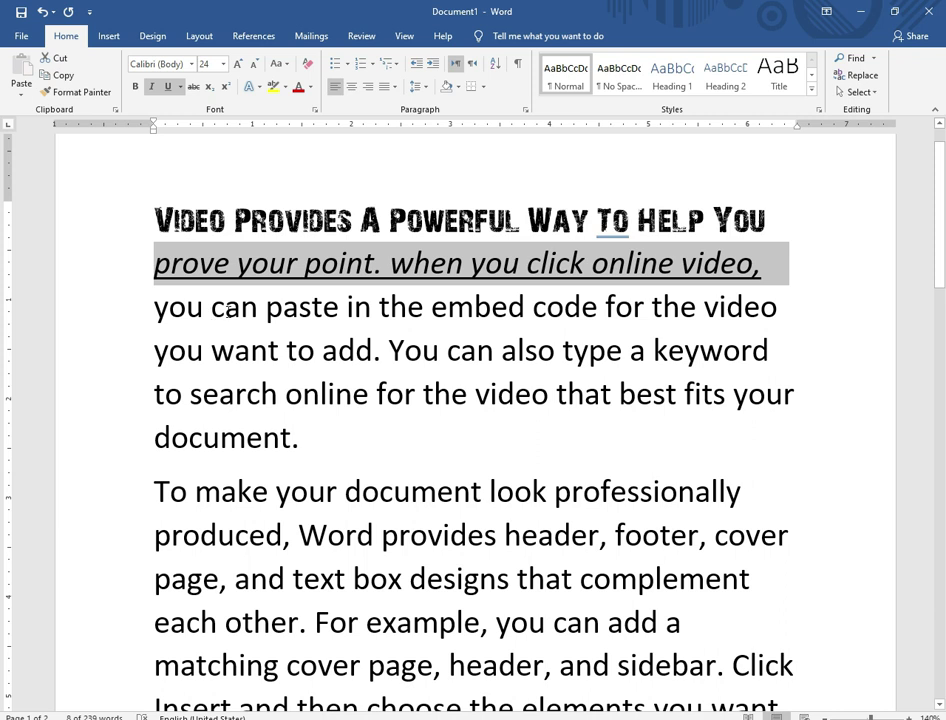
pyautogui.click(228, 310)
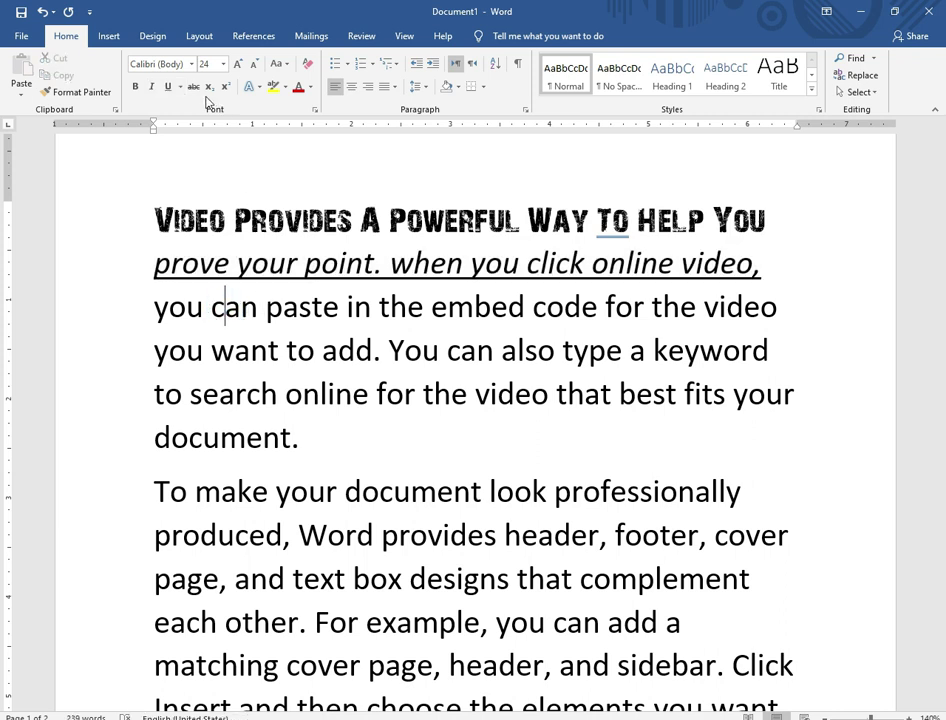
pyautogui.click(168, 88)
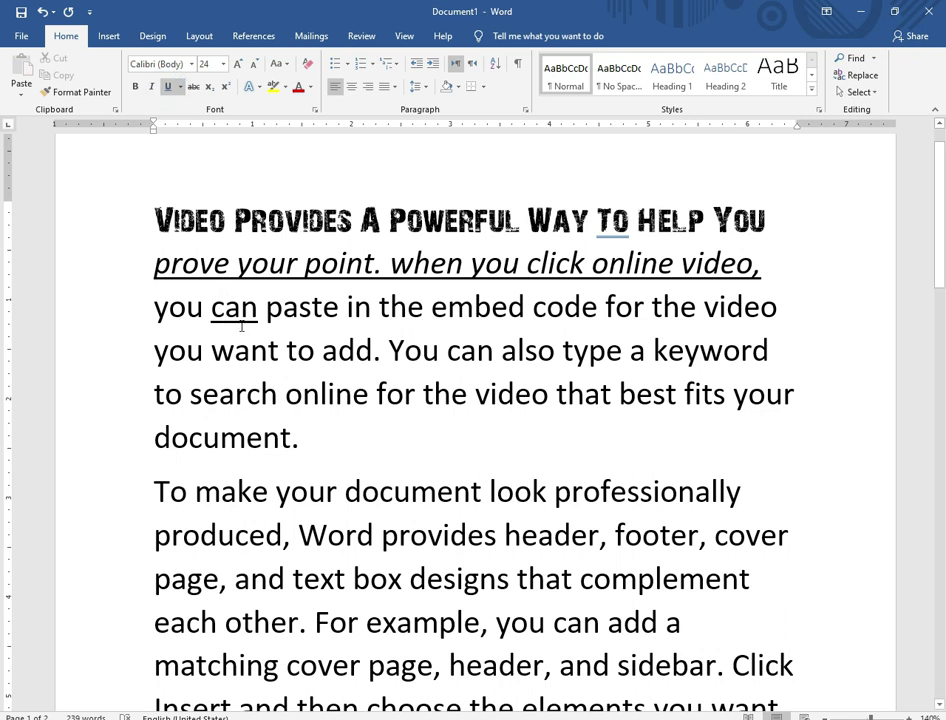
pyautogui.click(131, 311)
pyautogui.moveTo(131, 311); pyautogui.dragTo(133, 428)
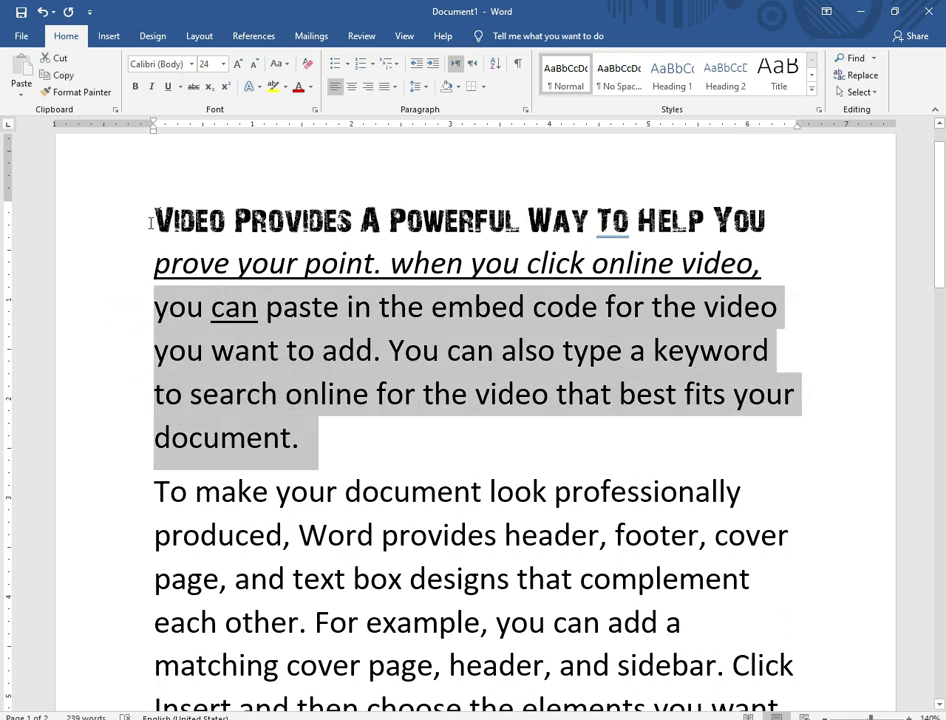
pyautogui.click(167, 86)
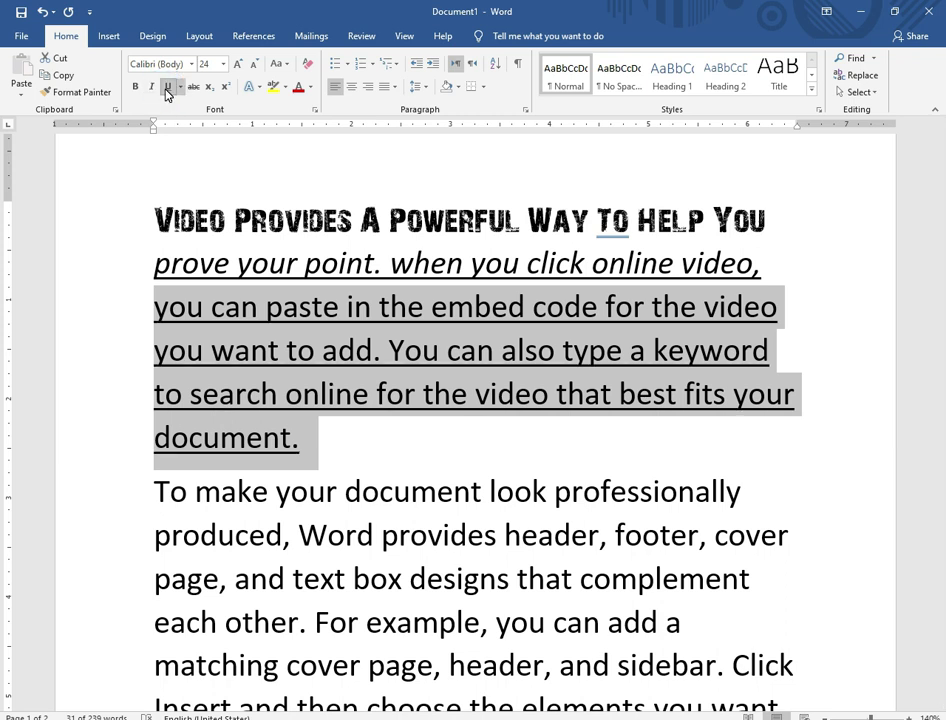
pyautogui.click(127, 343)
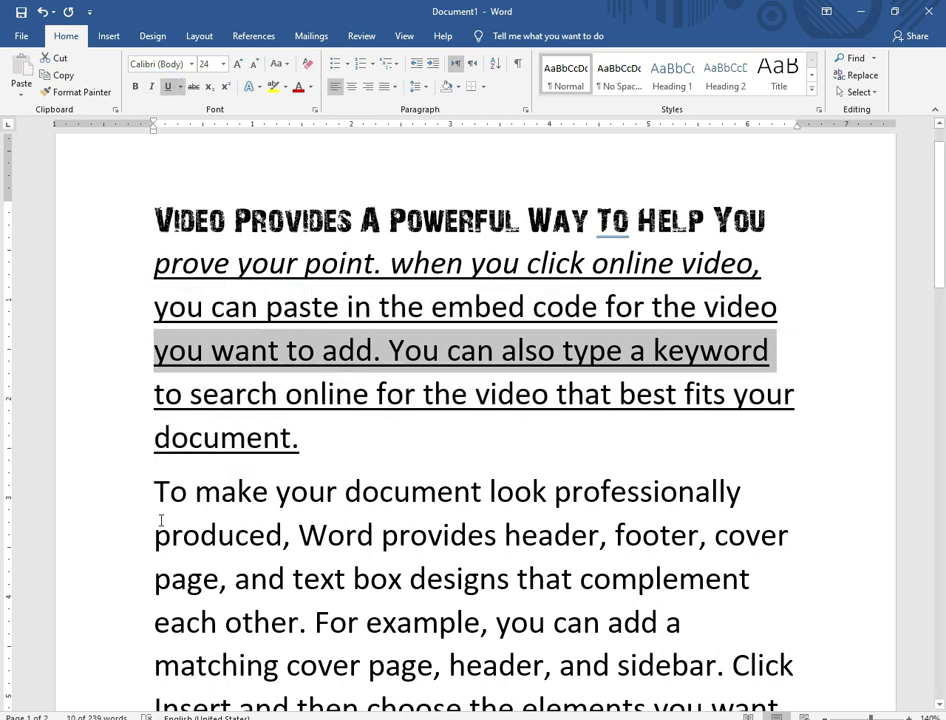
# Apply strikethrough to the first three lines of the second paragraph.
pyautogui.scroll(-1, 140, 503)
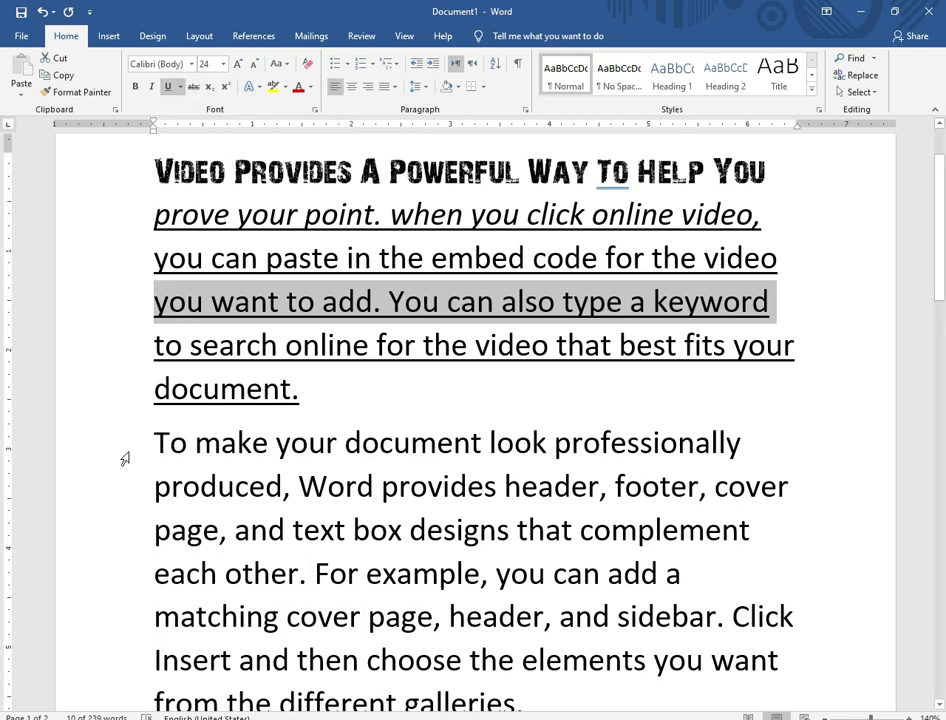
pyautogui.moveTo(130, 443); pyautogui.dragTo(131, 541)
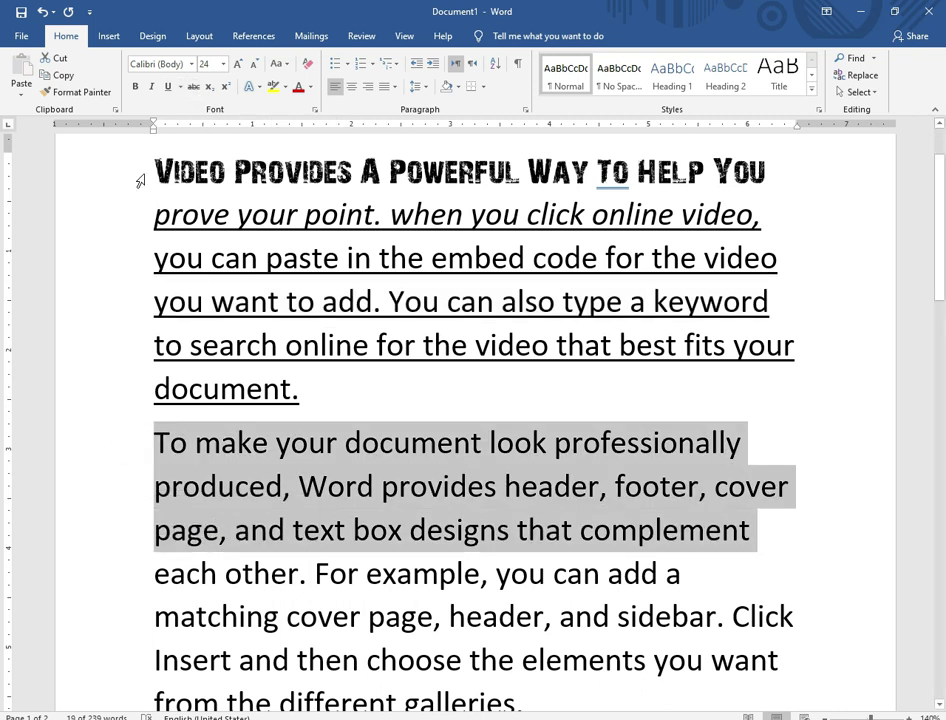
pyautogui.click(194, 92)
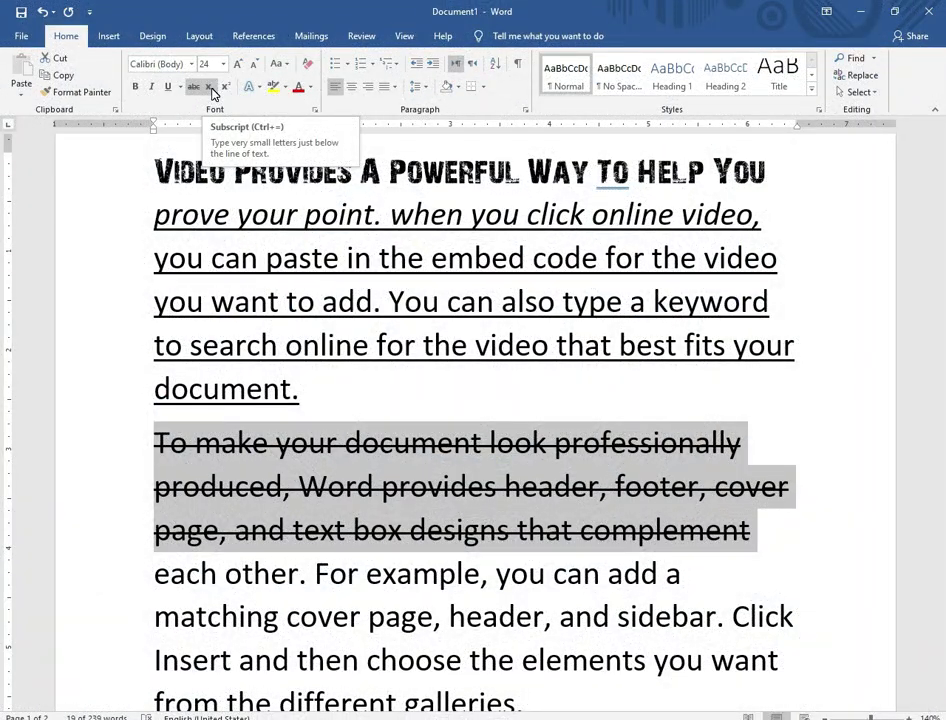
# Write X with a subscript 2 on a new line below the last paragraph, and turn subscript off.
pyautogui.scroll(-1, 363, 306)
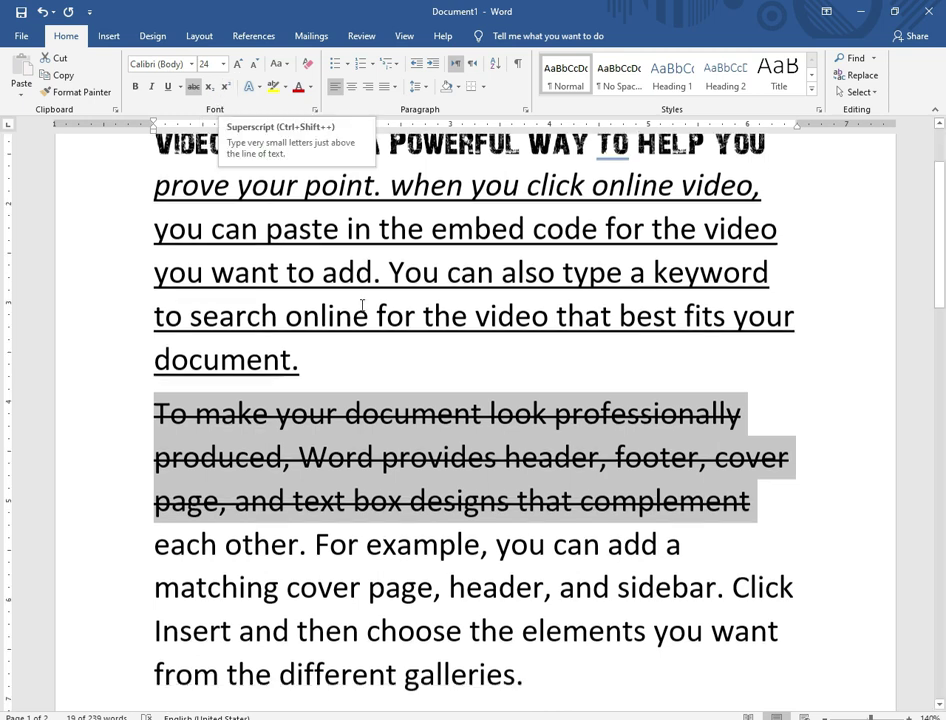
pyautogui.scroll(-15, 363, 306)
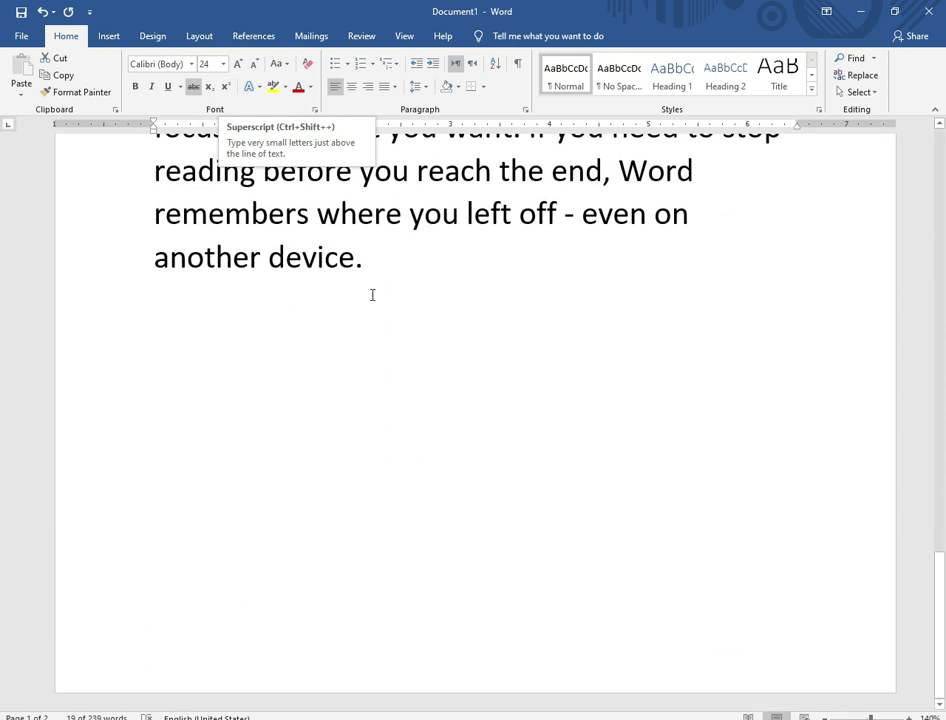
pyautogui.click(365, 328)
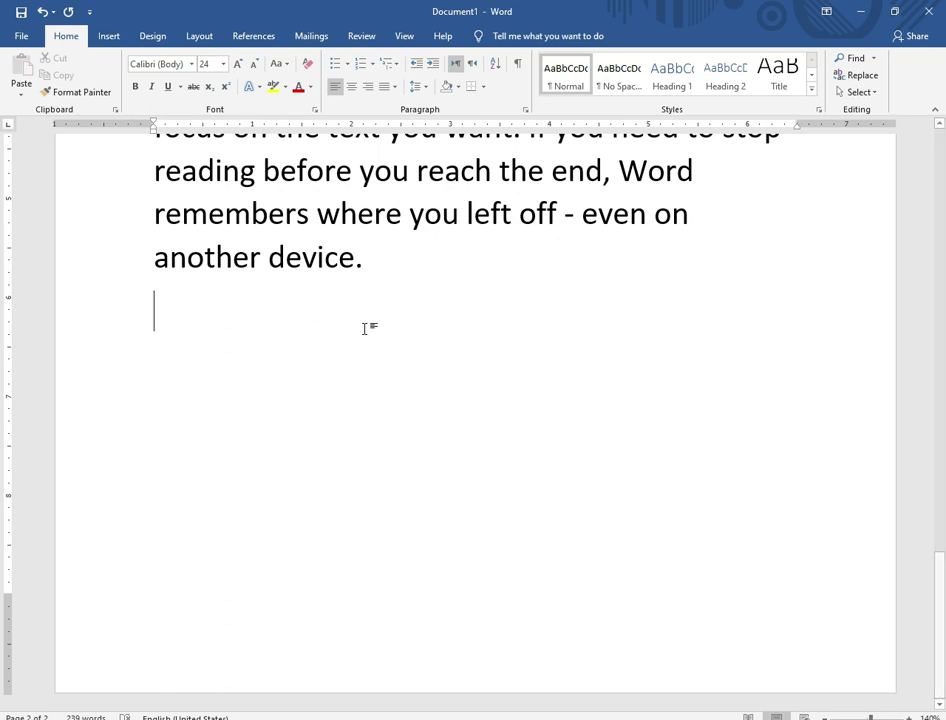
pyautogui.write('x')
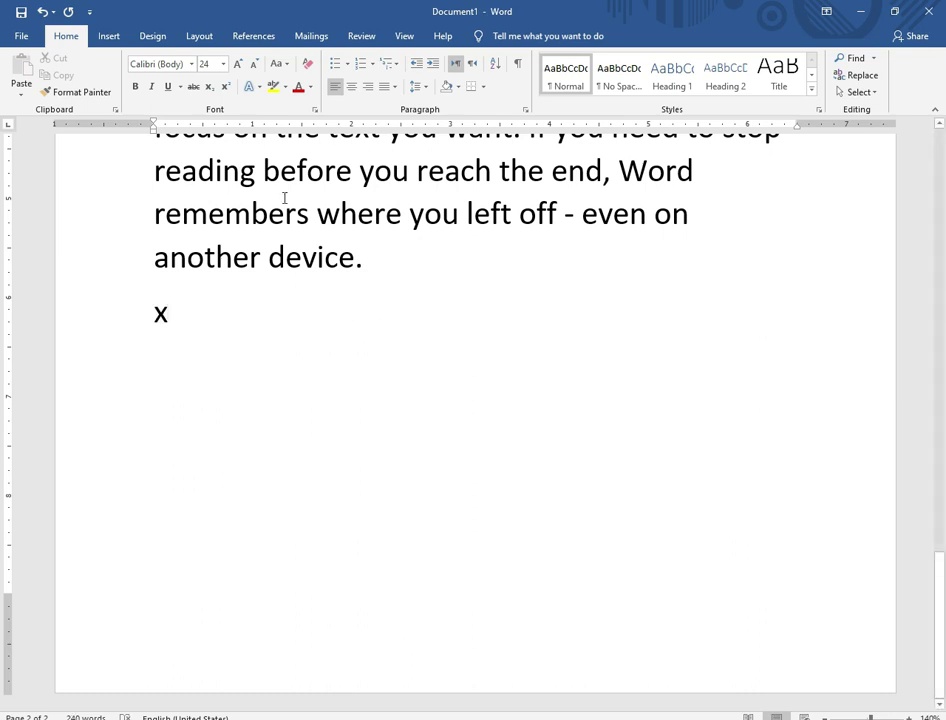
pyautogui.click(209, 89)
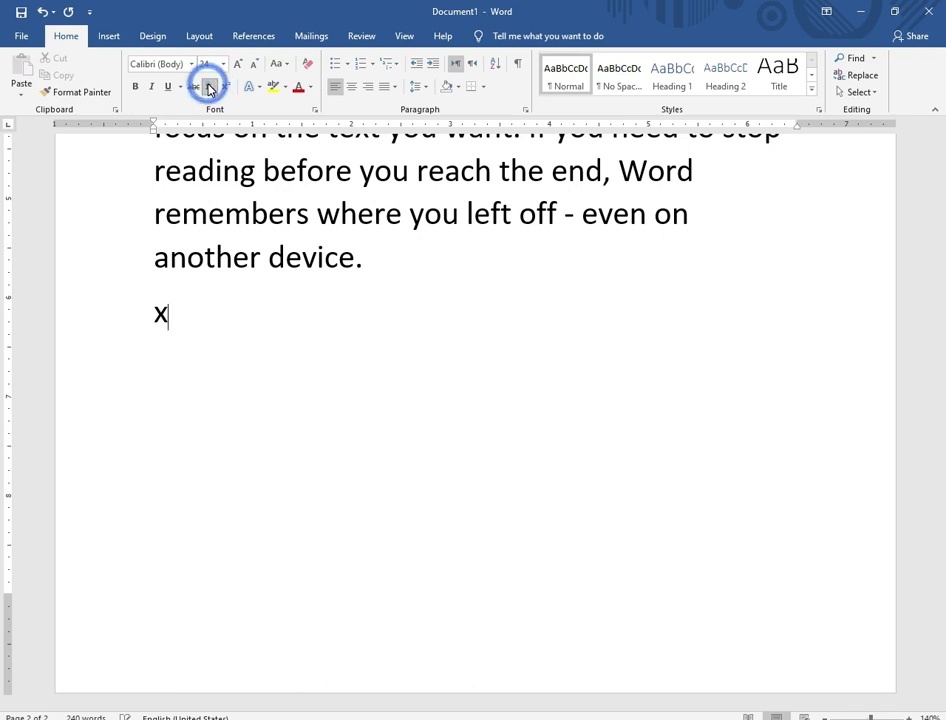
pyautogui.write('2')
pyautogui.click(205, 323)
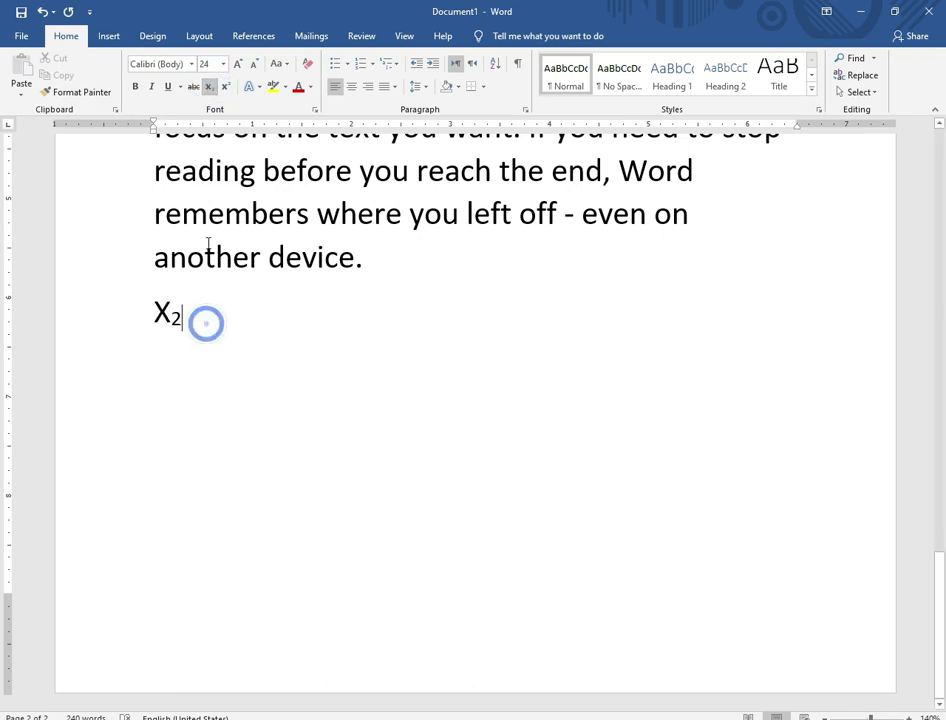
pyautogui.click(211, 92)
pyautogui.moveTo(697, 680)
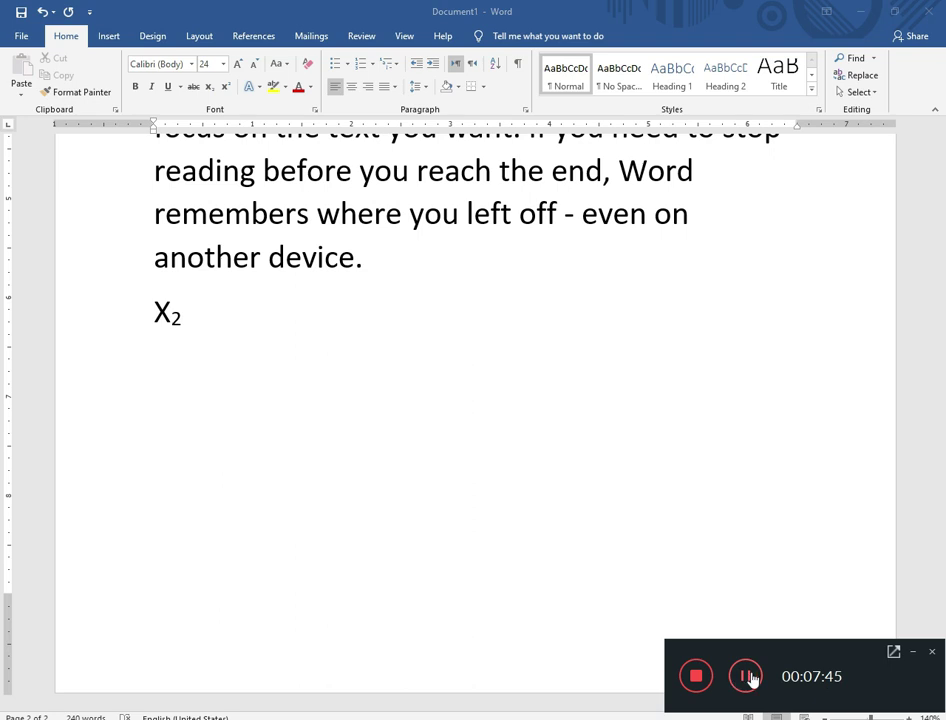
pyautogui.click(916, 653)
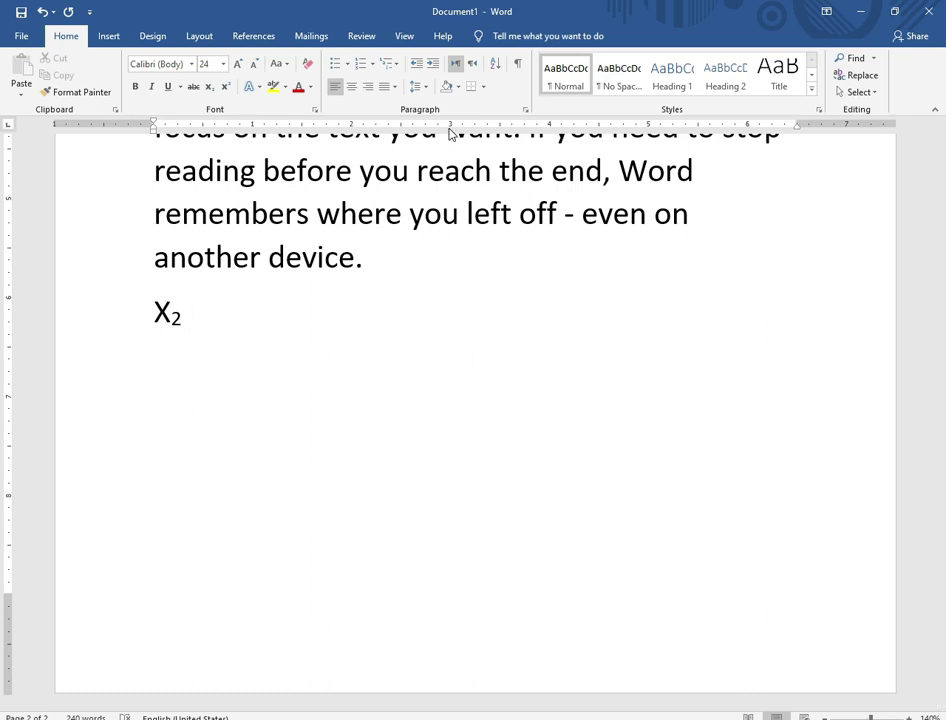
# Write x with a superscript 2 after the subscript example on the last line, and turn superscript off.
pyautogui.write('x')
pyautogui.click(223, 89)
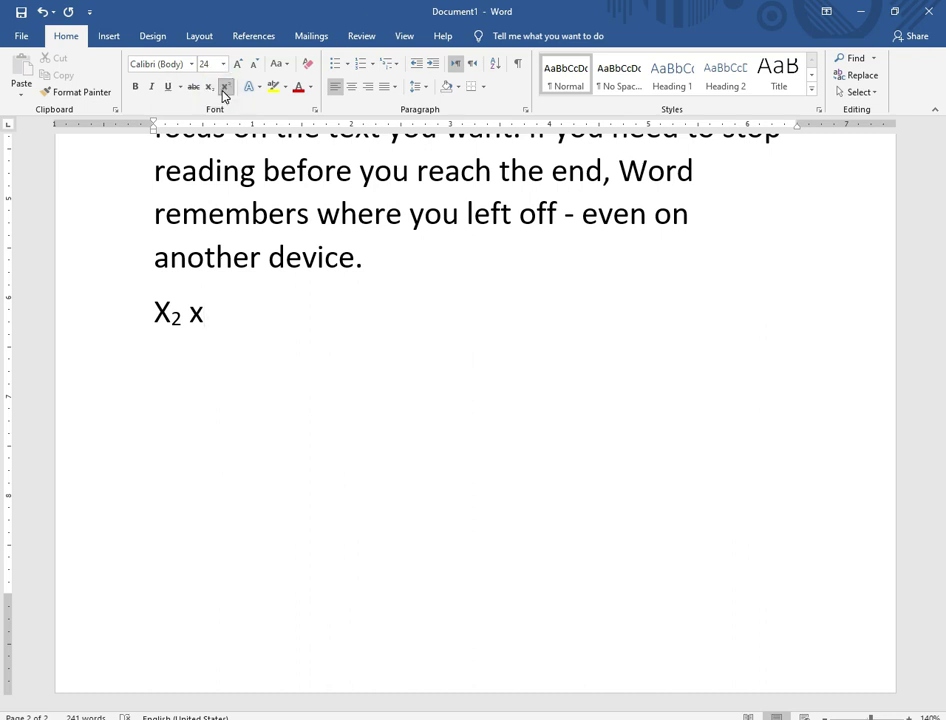
pyautogui.write('2')
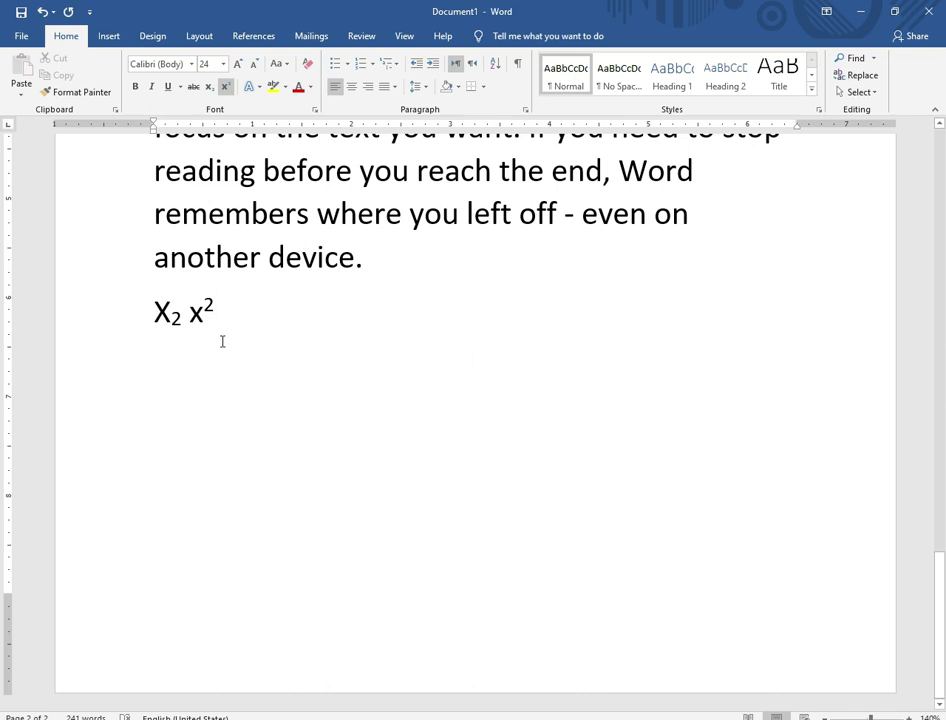
pyautogui.click(226, 88)
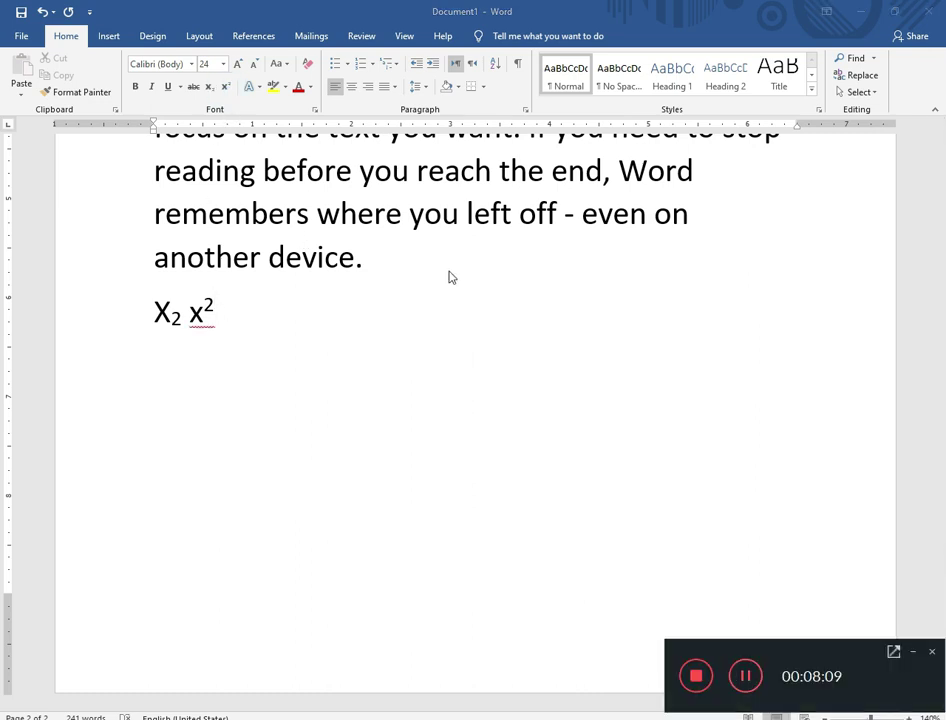
pyautogui.click(913, 651)
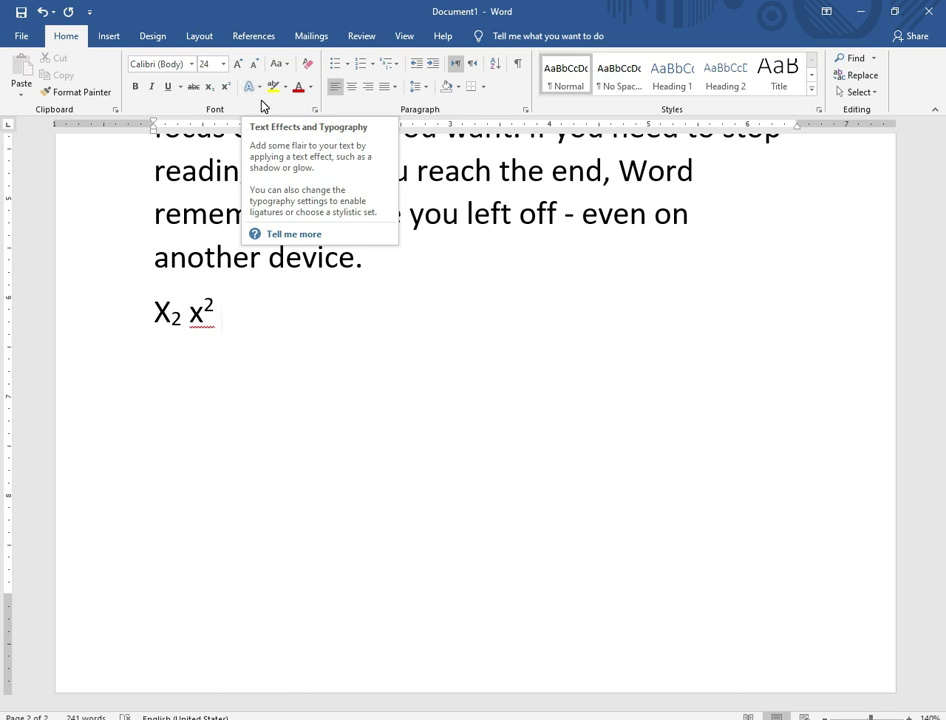
# Apply the last outer shadow preset as a text effect to the whole "Reading is easier" paragraph.
pyautogui.scroll(3, 133, 259)
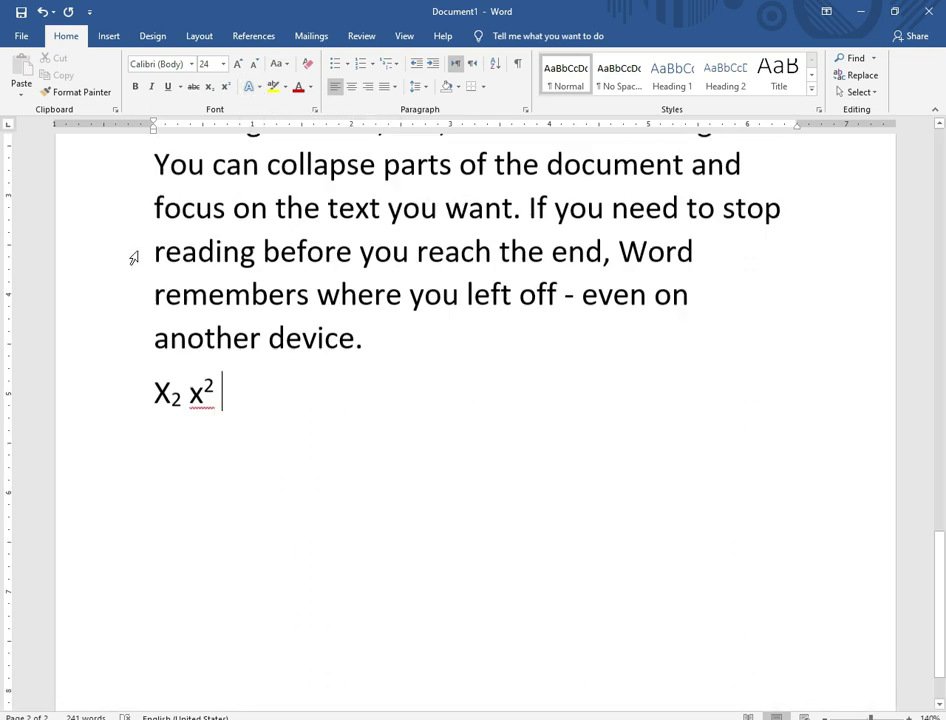
pyautogui.moveTo(131, 341); pyautogui.dragTo(140, 560)
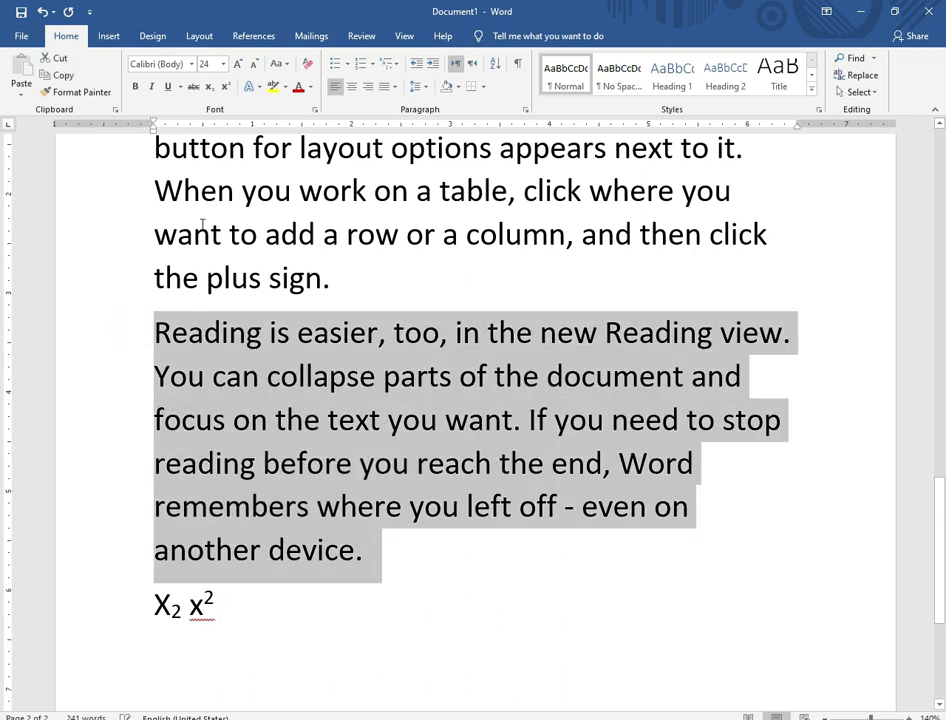
pyautogui.click(254, 88)
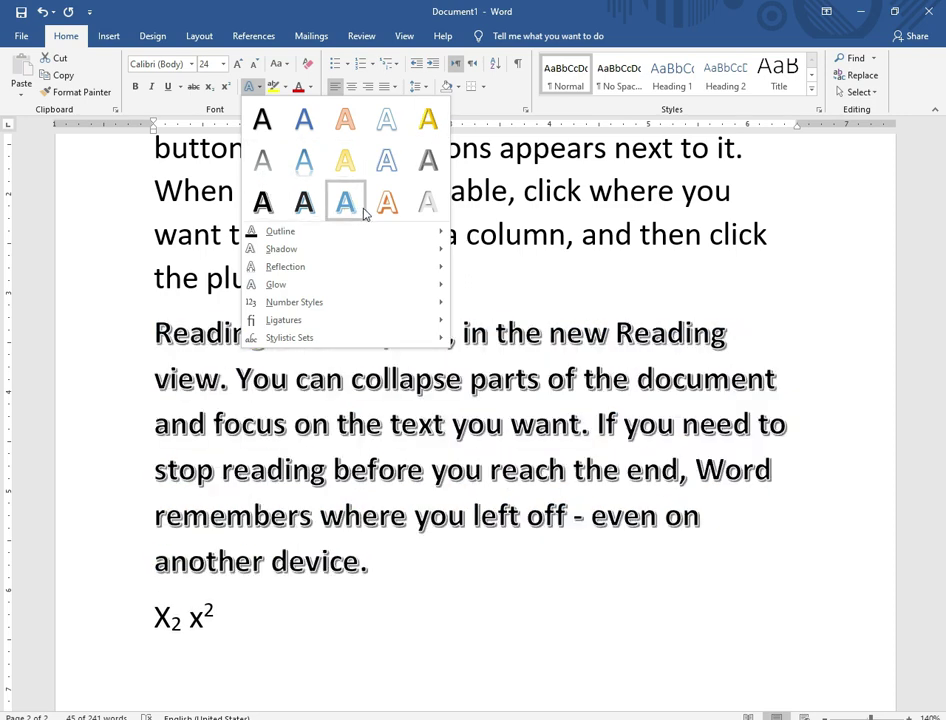
pyautogui.moveTo(300, 243)
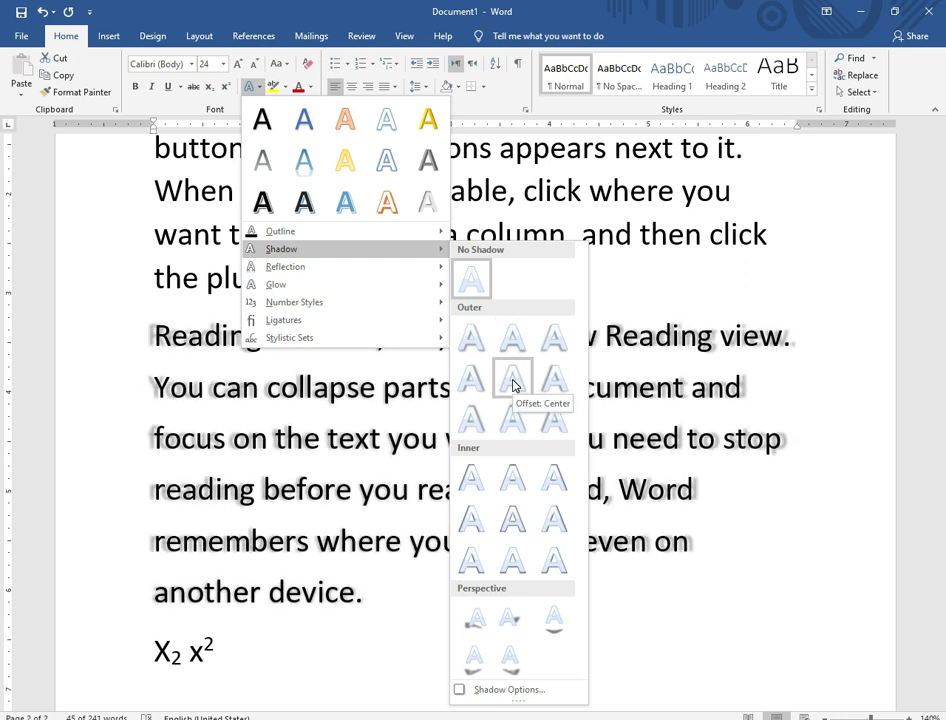
pyautogui.click(549, 418)
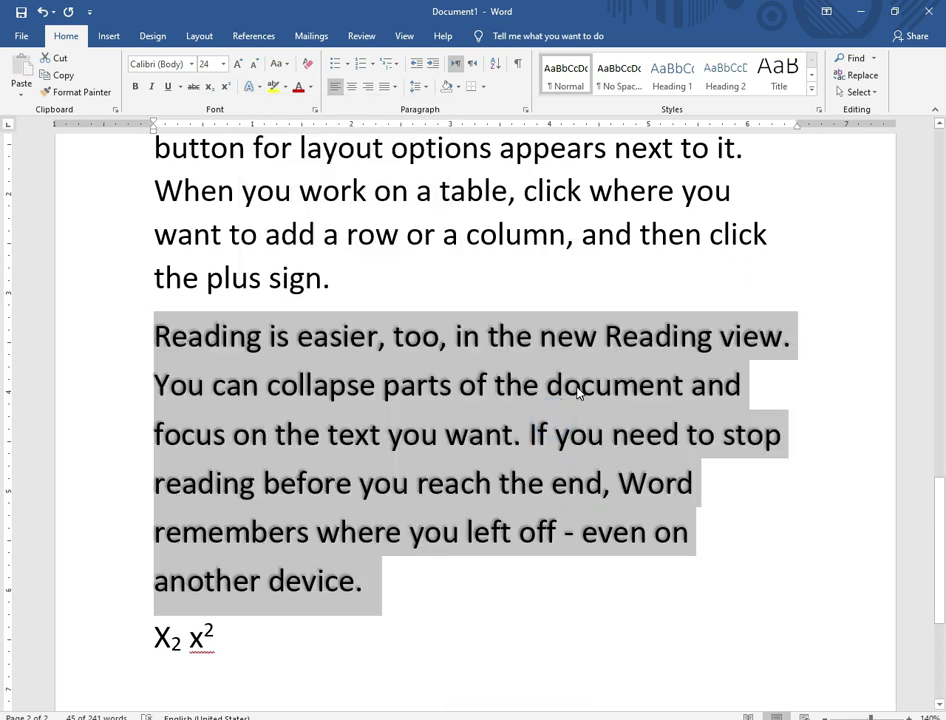
pyautogui.click(577, 392)
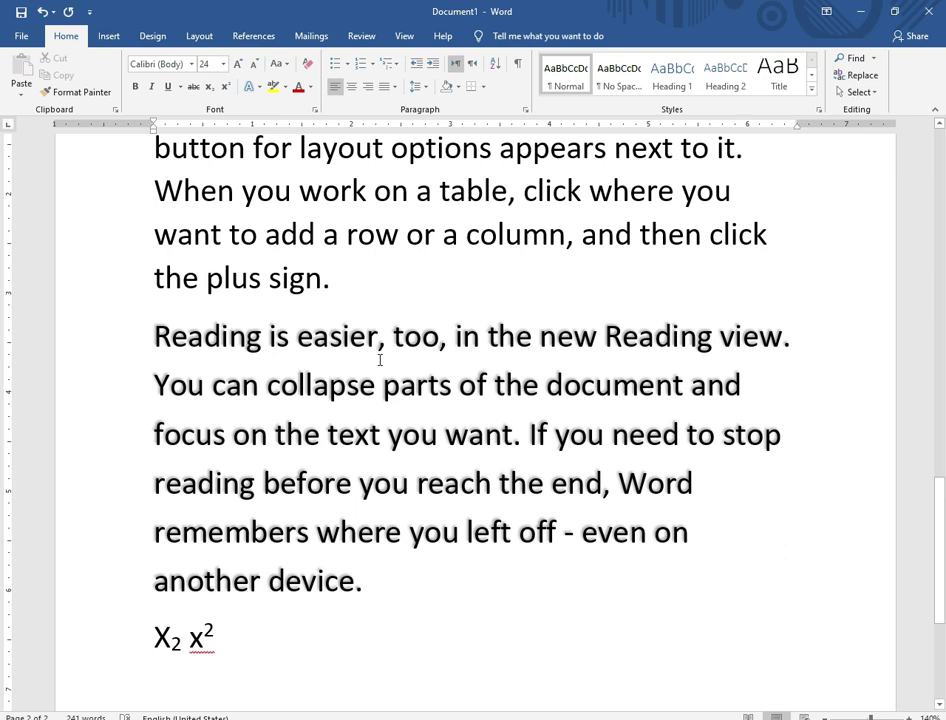
# Highlight the whole "Reading is easier" paragraph in yellow.
pyautogui.moveTo(117, 330); pyautogui.dragTo(144, 574)
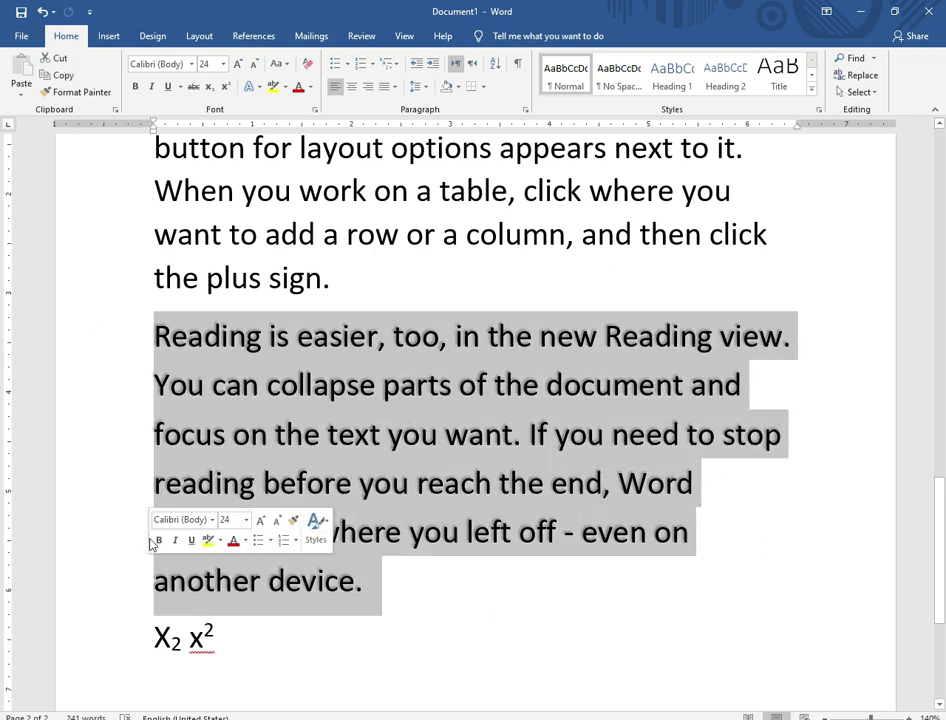
pyautogui.click(257, 88)
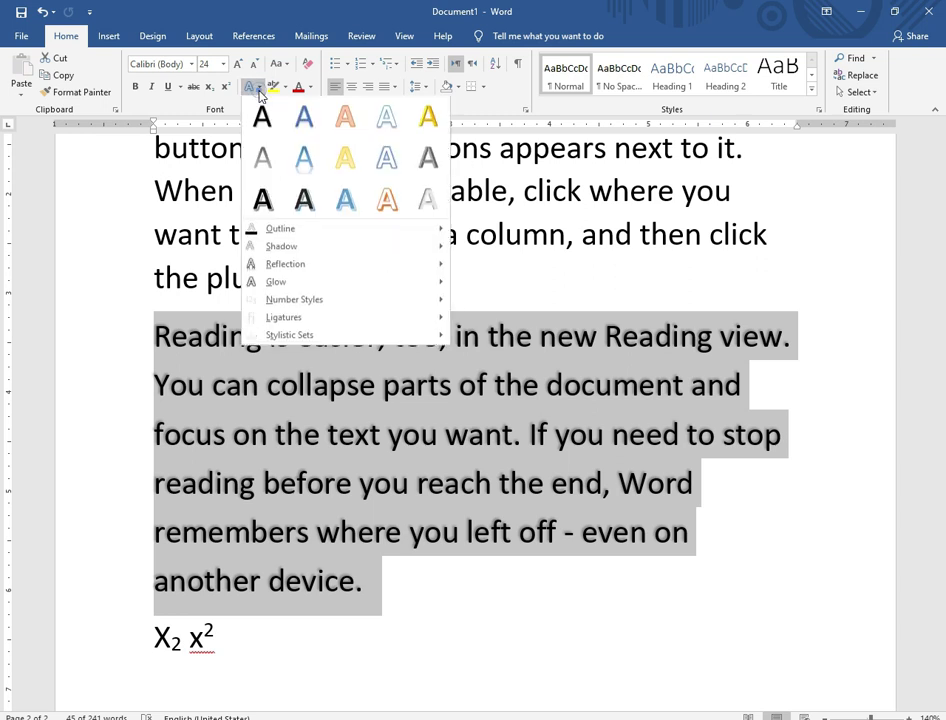
pyautogui.moveTo(302, 275)
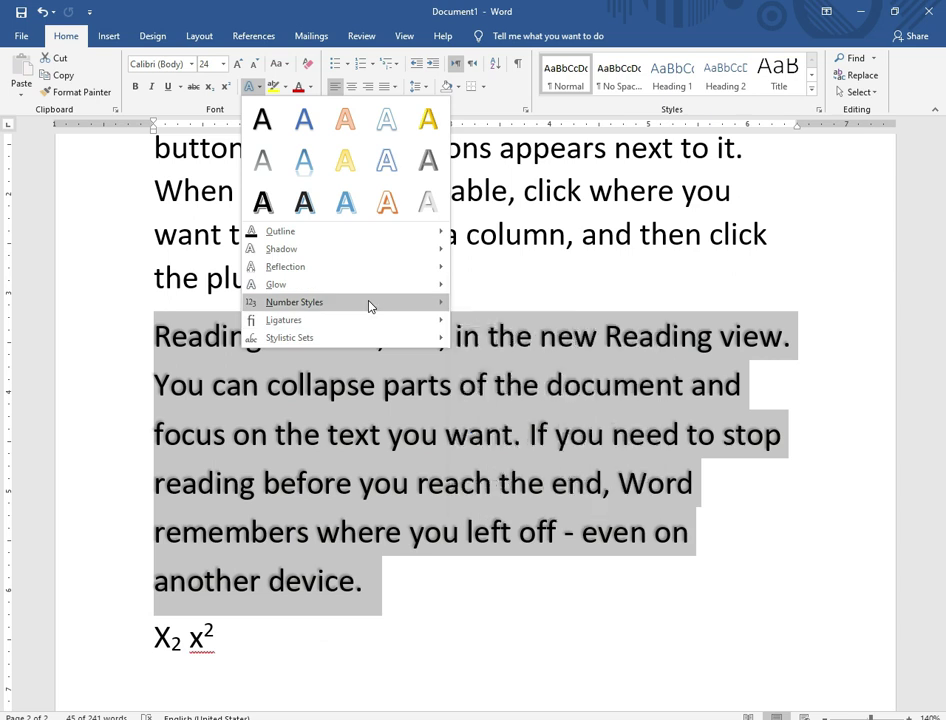
pyautogui.click(268, 87)
pyautogui.click(272, 87)
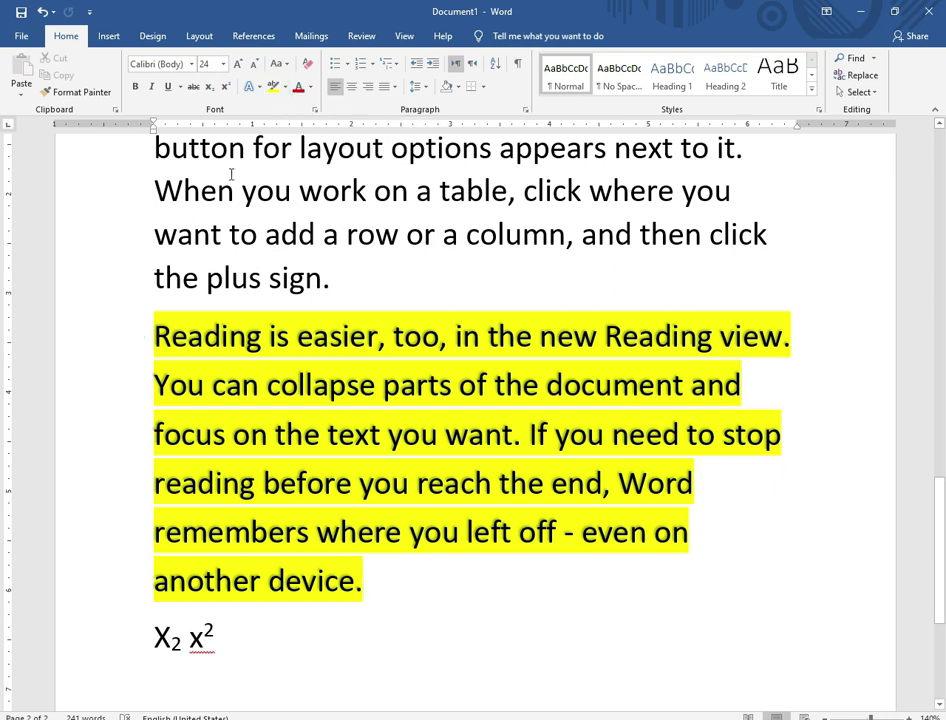
# Set the highlight color of the whole "Reading is easier" paragraph to light gray.
pyautogui.click(135, 331)
pyautogui.moveTo(131, 373); pyautogui.dragTo(130, 553)
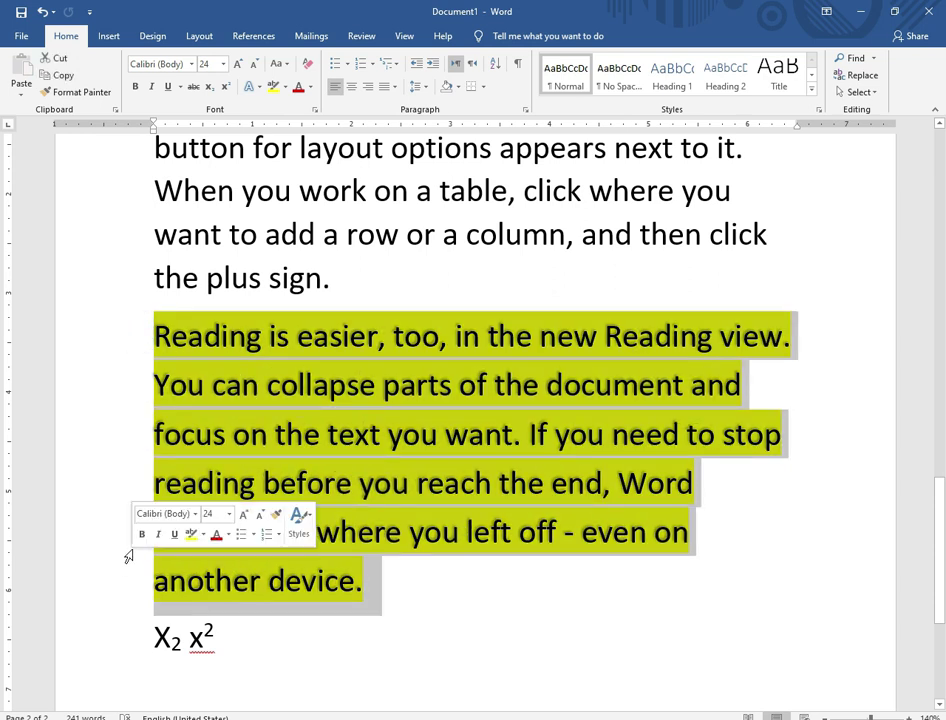
pyautogui.click(285, 87)
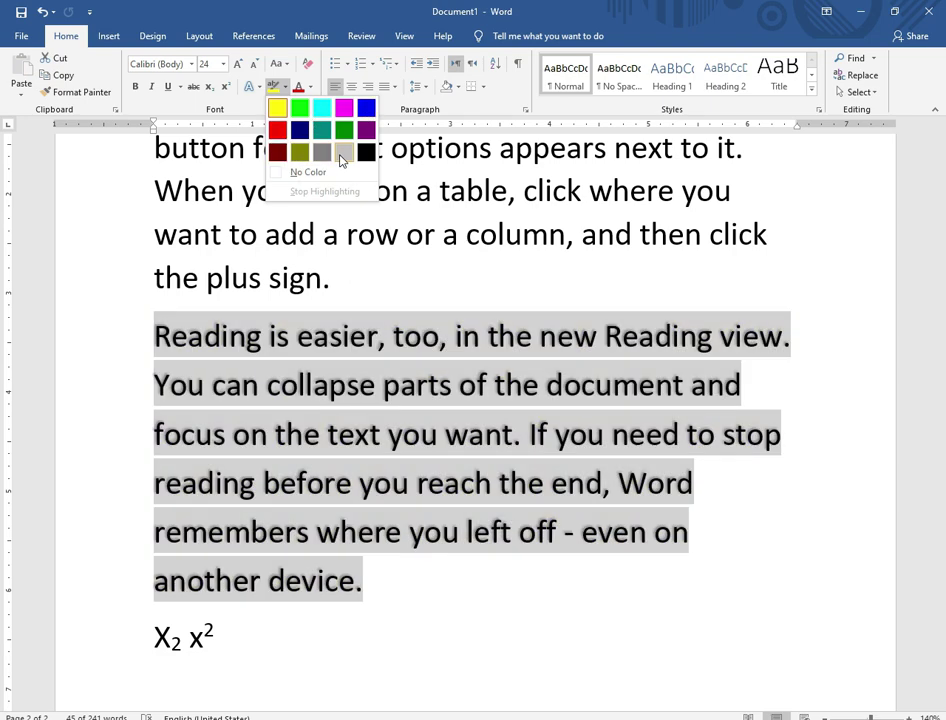
pyautogui.click(343, 152)
pyautogui.click(390, 337)
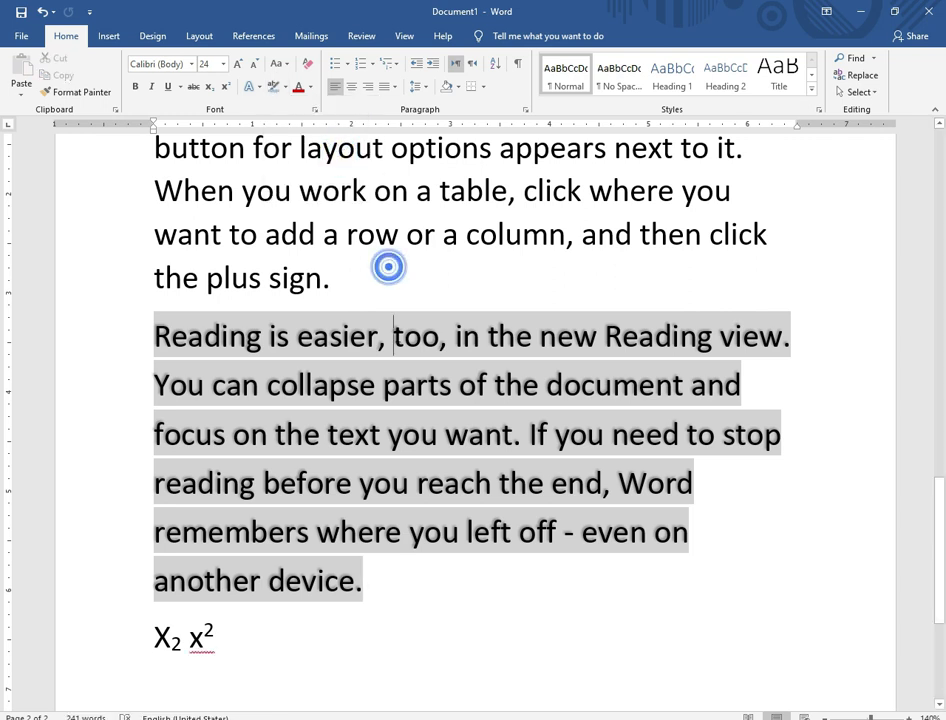
# Select the "Reading is easier" paragraph and examine the standard and custom choices for more font colors without applying one.
pyautogui.moveTo(95, 322); pyautogui.dragTo(112, 572)
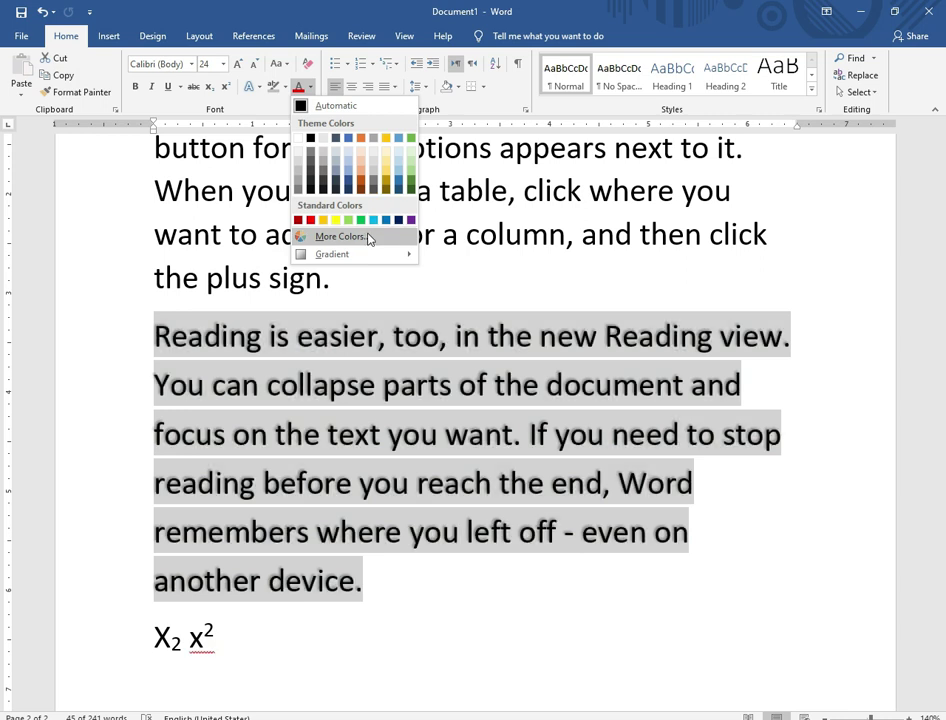
pyautogui.moveTo(345, 257)
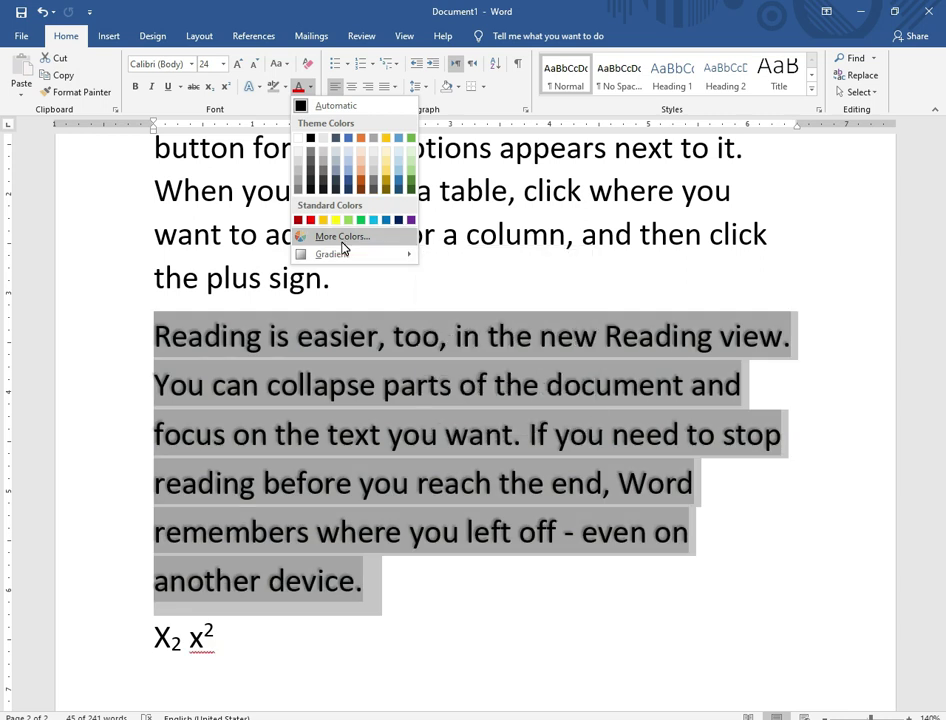
pyautogui.click(343, 237)
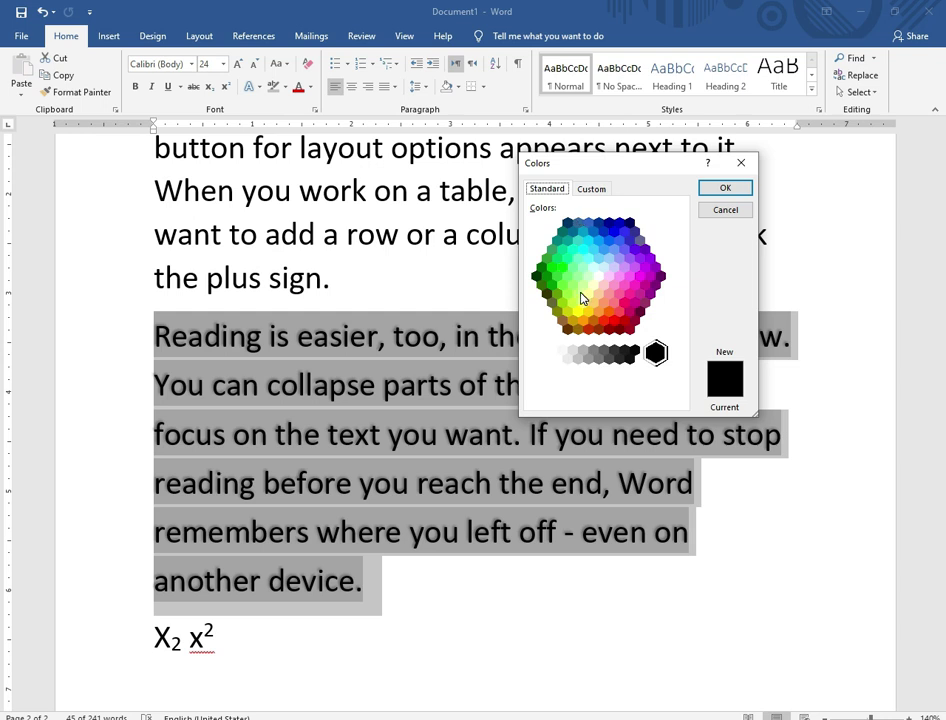
pyautogui.click(590, 188)
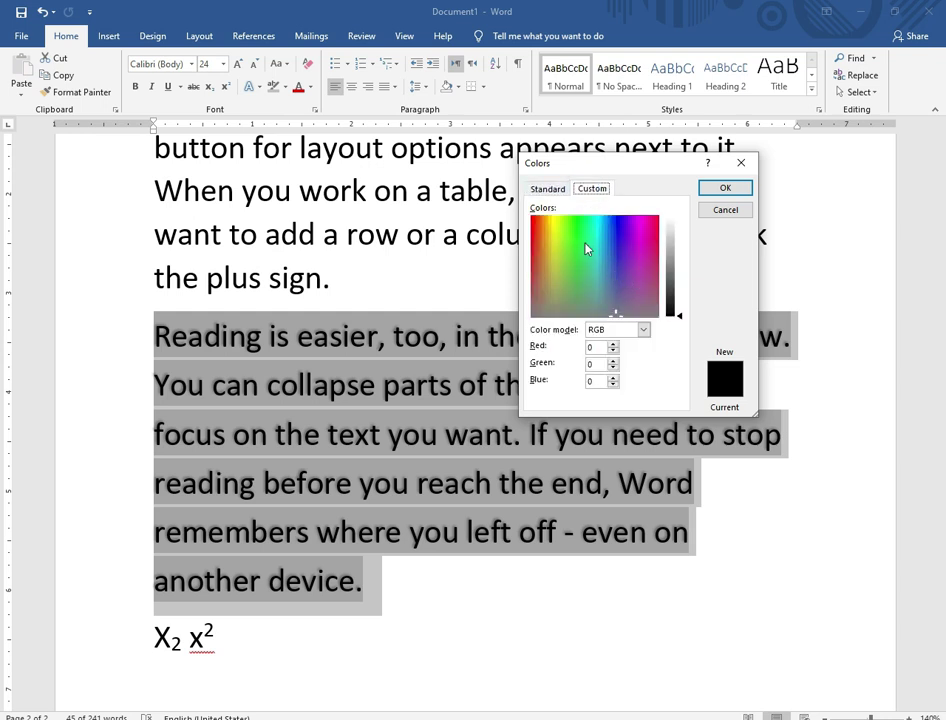
pyautogui.click(545, 190)
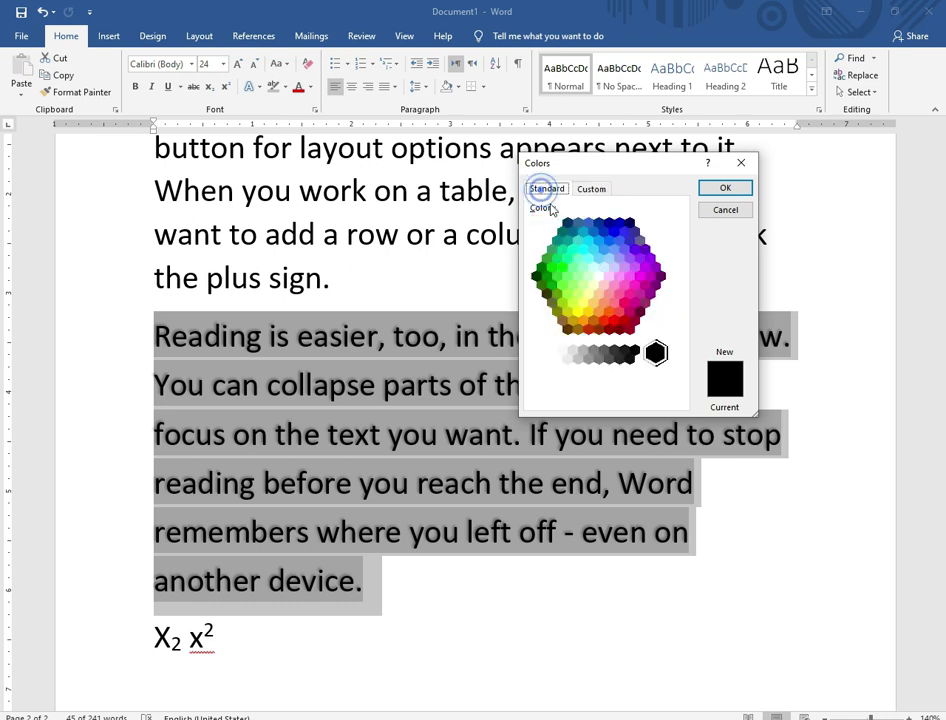
pyautogui.click(725, 210)
# Apply the gray gradient variation radiating from the center as the font color of the selected "Reading is easier" paragraph.
pyautogui.click(310, 87)
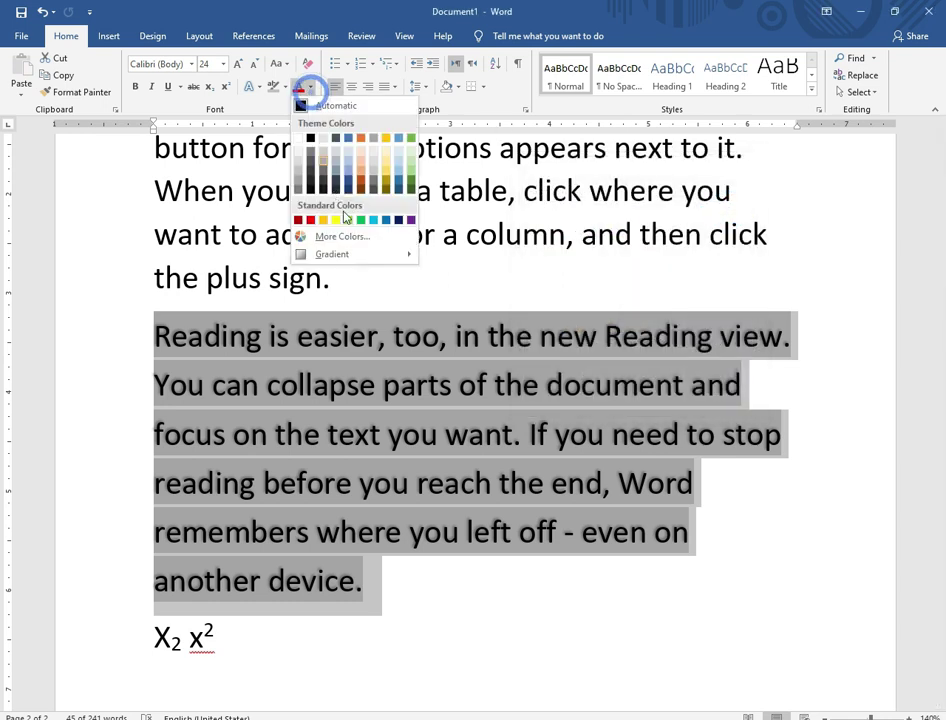
pyautogui.moveTo(343, 255)
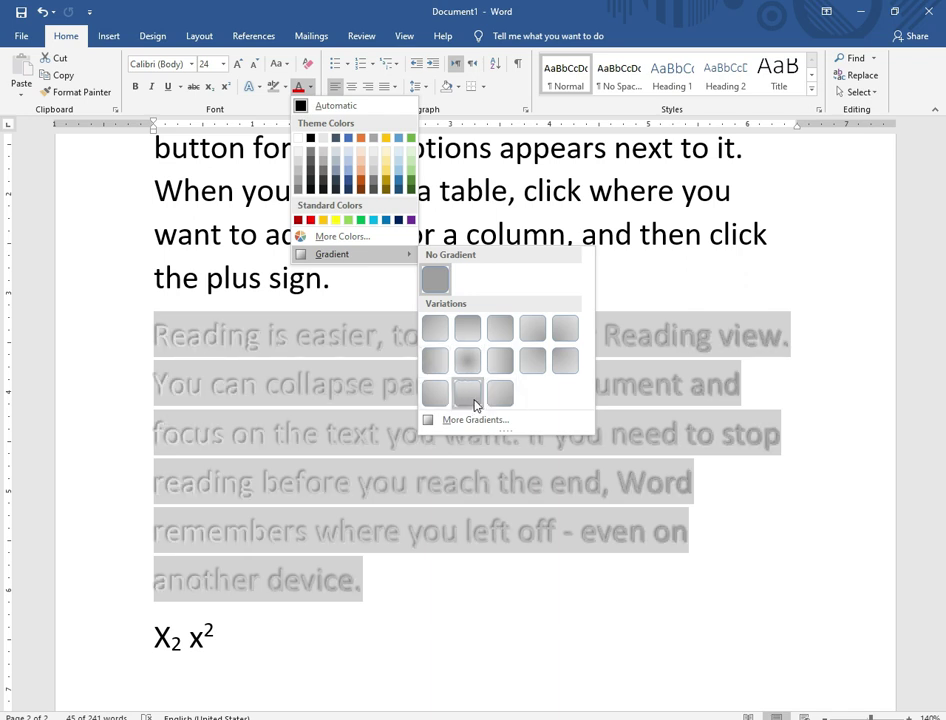
pyautogui.click(470, 366)
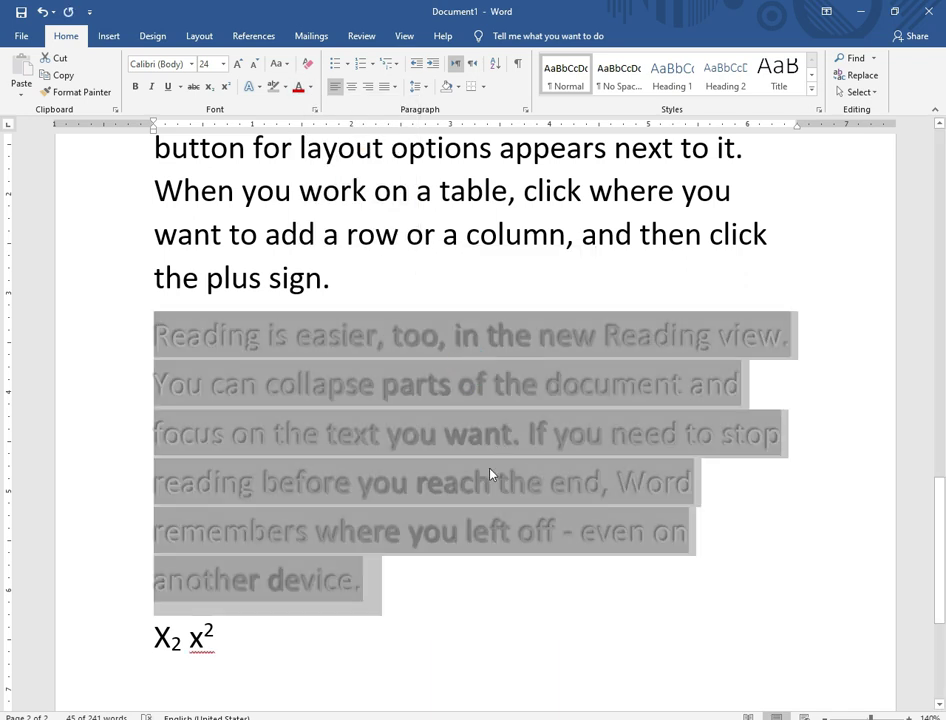
pyautogui.click(513, 570)
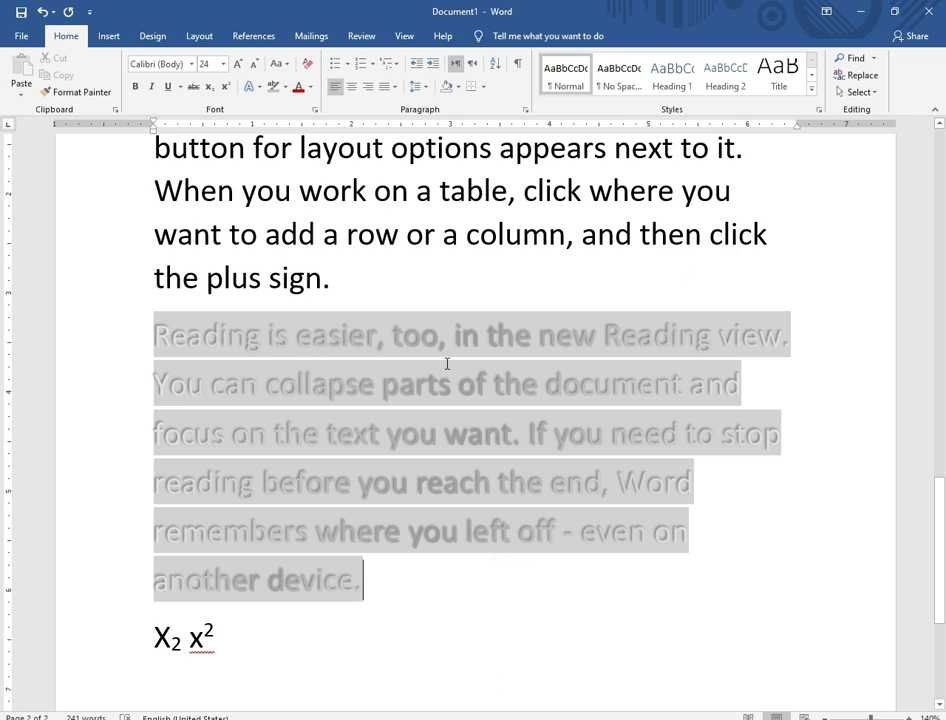